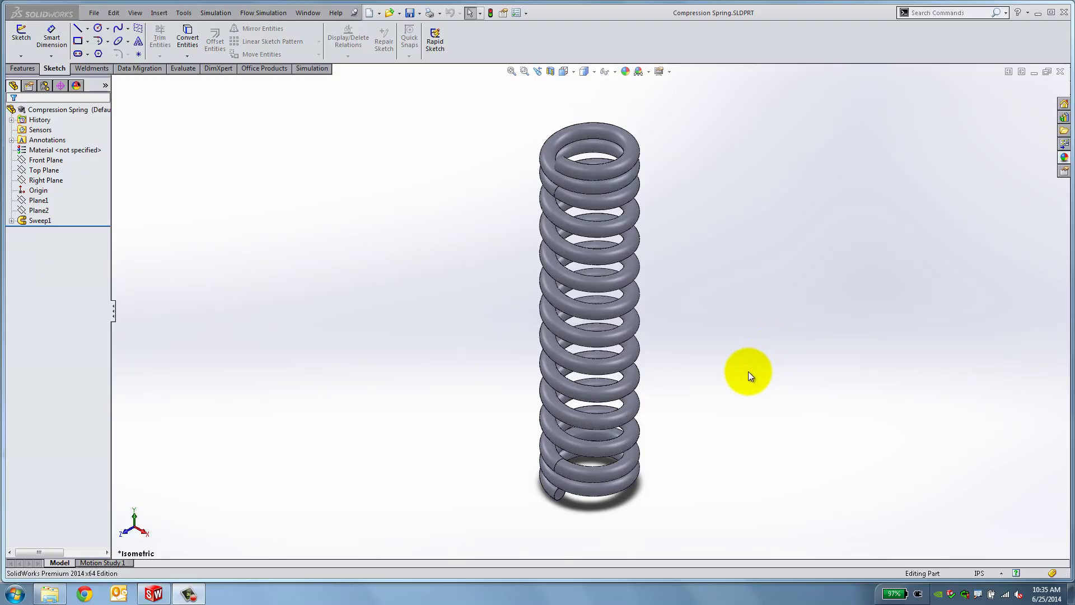
# Orbit and zoom the spring to inspect its closed bottom end coil
pyautogui.moveTo(751, 372); pyautogui.dragTo(734, 305, button='middle')
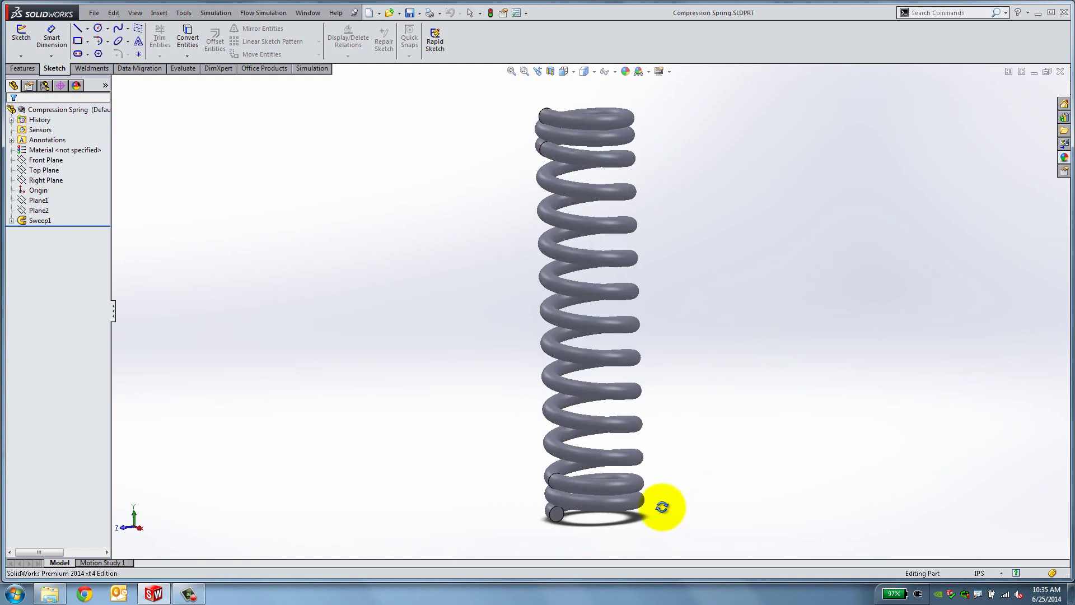
pyautogui.scroll(-5, 577, 515)
pyautogui.scroll(-3, 532, 426)
pyautogui.click(523, 374)
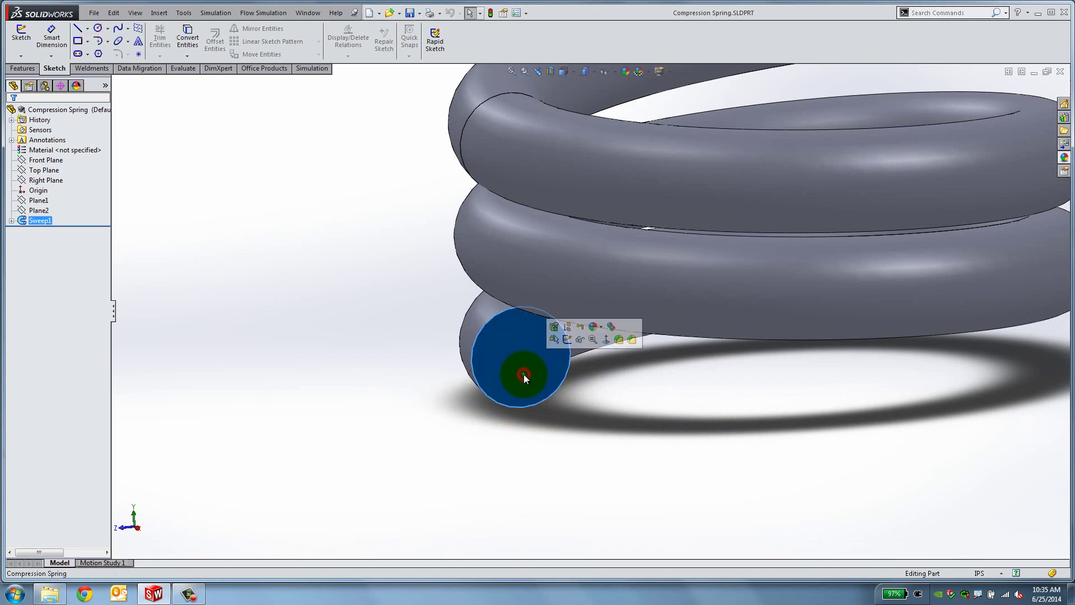
pyautogui.scroll(8, 523, 374)
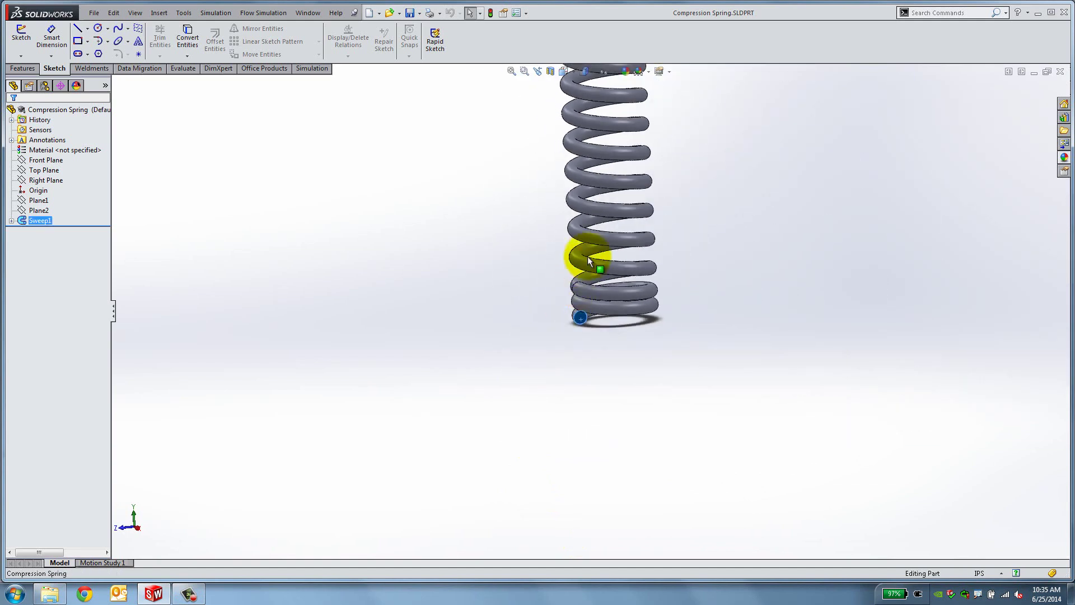
pyautogui.scroll(3, 609, 303)
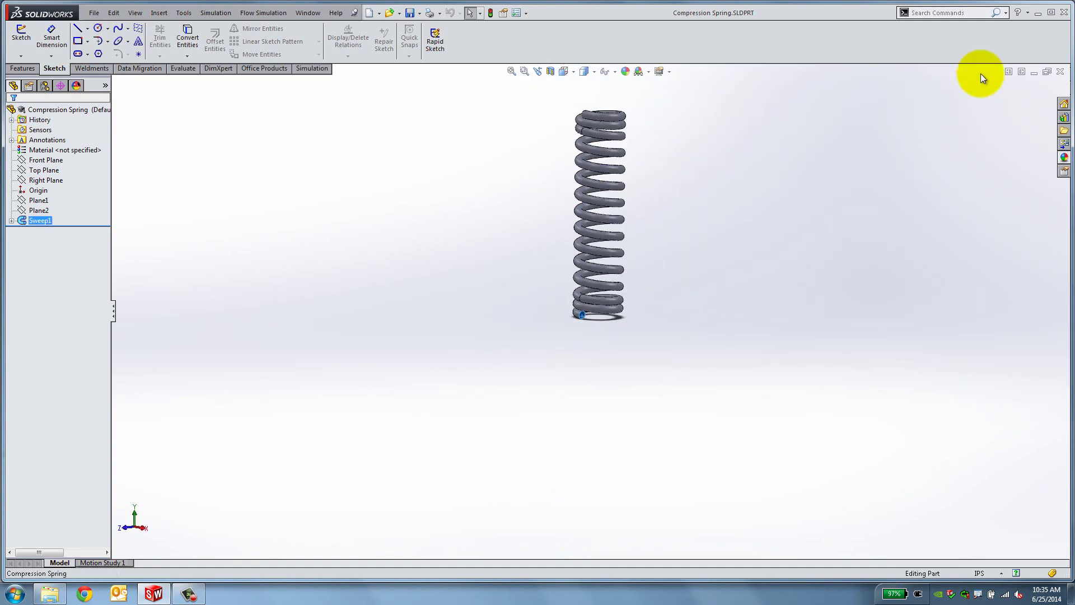
# Close Compression Spring.SLDPRT and start a new part from the Part template
pyautogui.click(1060, 71)
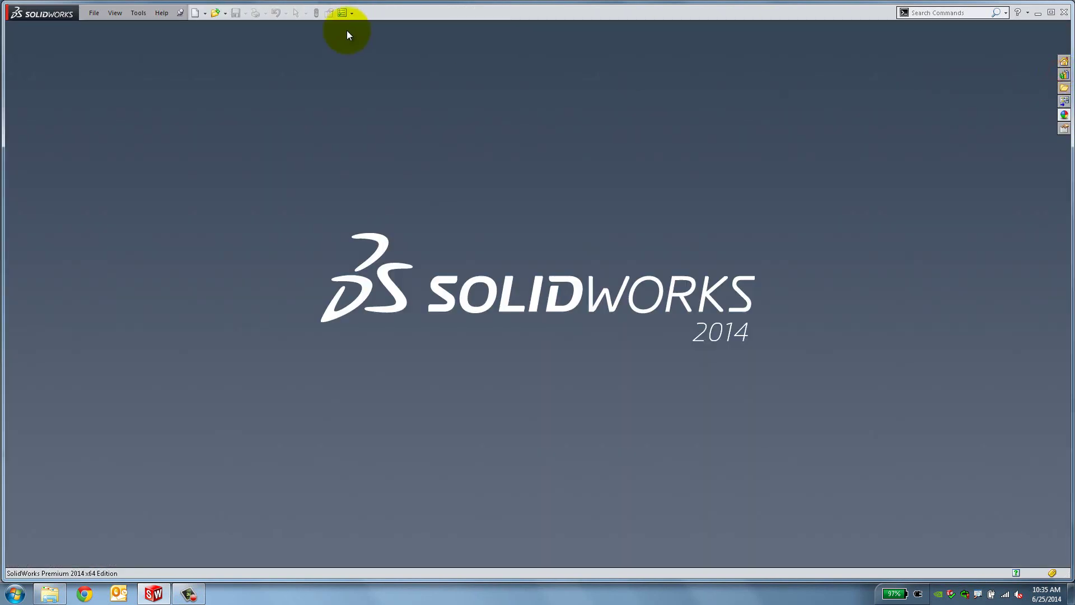
pyautogui.click(196, 12)
pyautogui.click(222, 206)
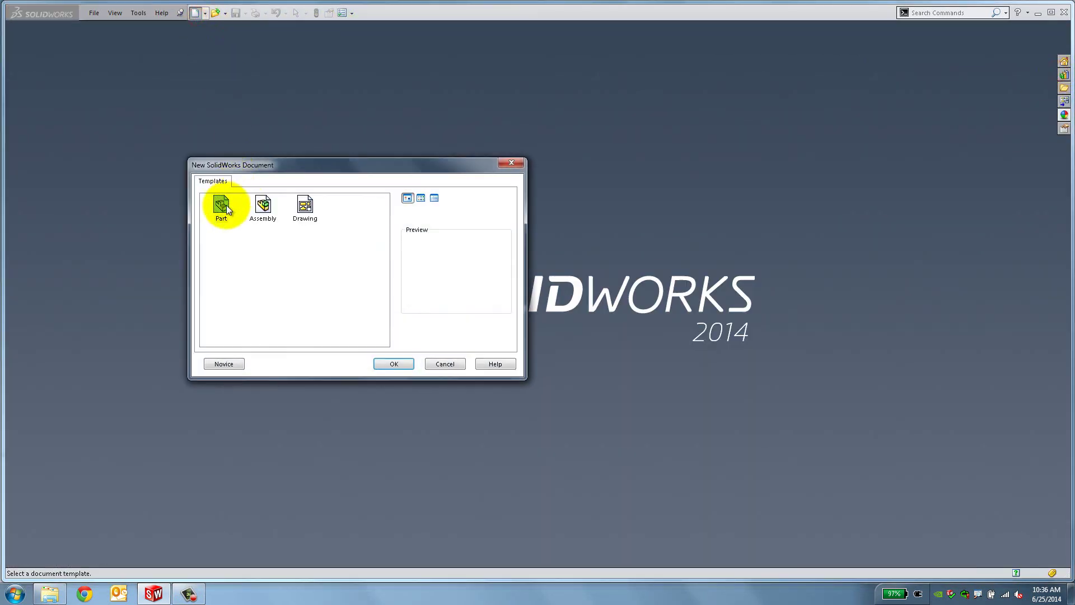
pyautogui.doubleClick(221, 206)
# Set the new part's document units to MMGS after checking the drafting standard
pyautogui.click(515, 13)
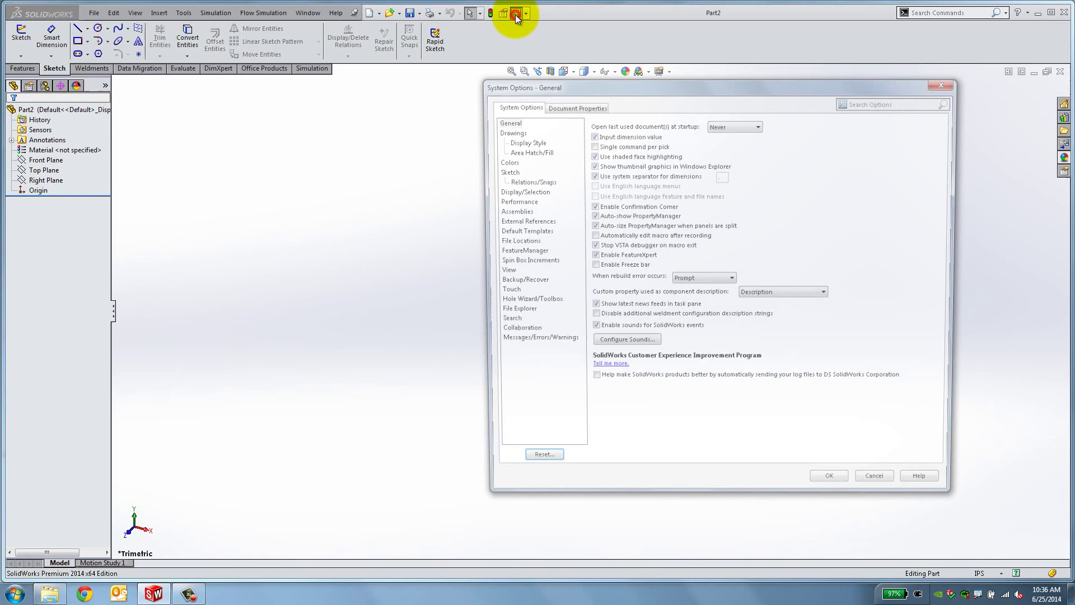
pyautogui.click(553, 106)
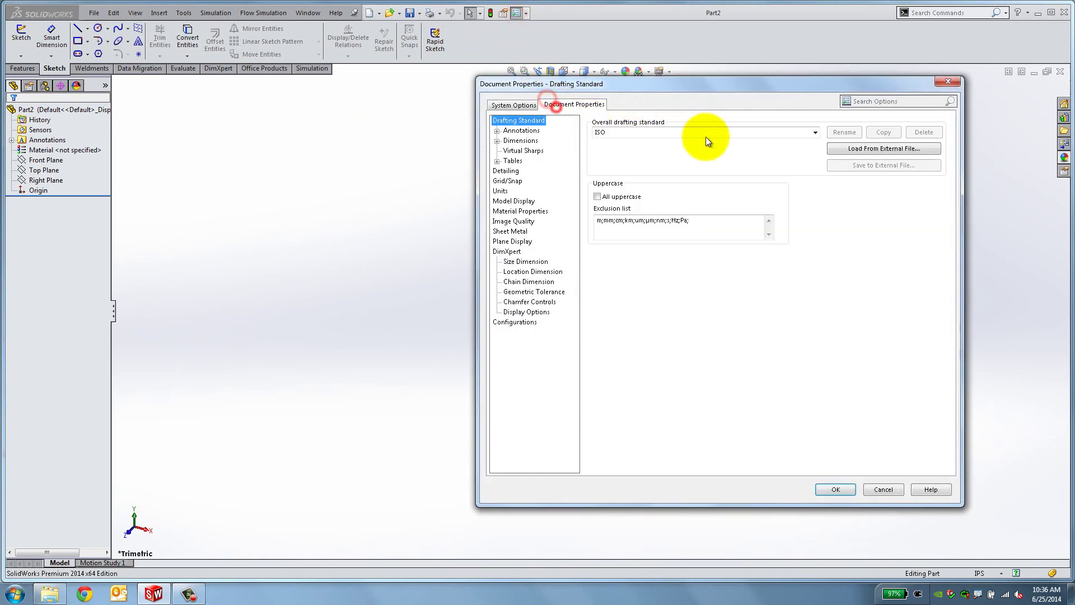
pyautogui.click(815, 132)
pyautogui.click(813, 143)
pyautogui.click(502, 191)
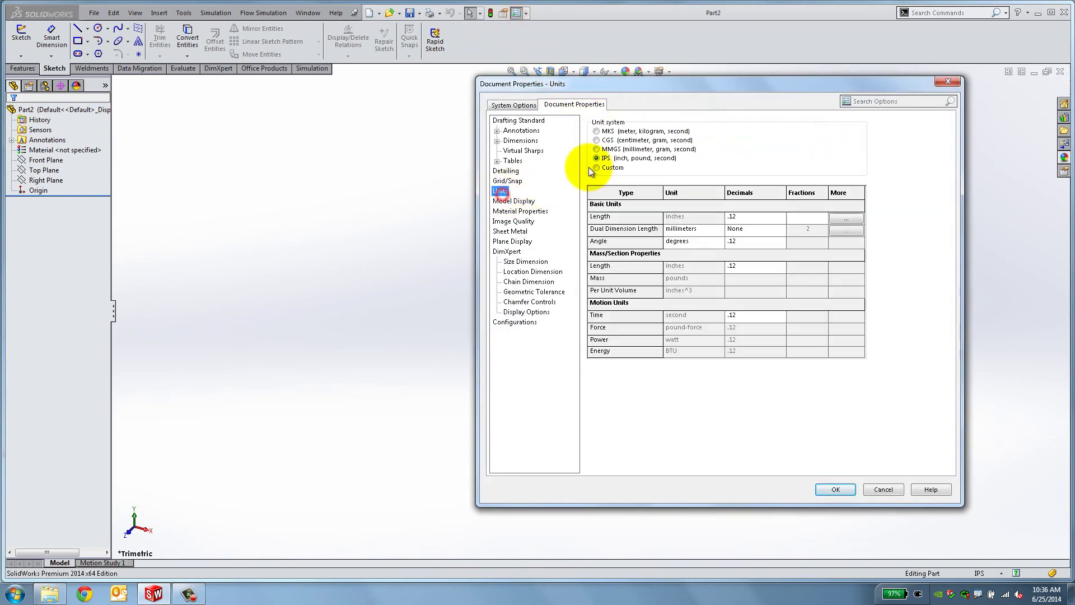
pyautogui.click(665, 150)
pyautogui.click(831, 489)
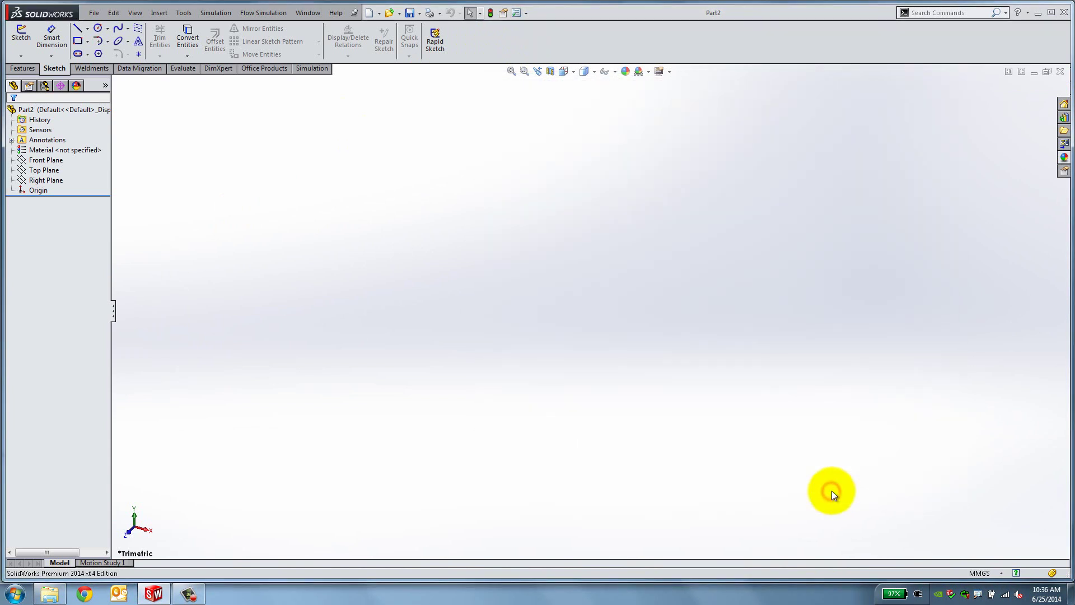
# Draw a circle centred on the origin in a new Top Plane sketch
pyautogui.rightClick(42, 170)
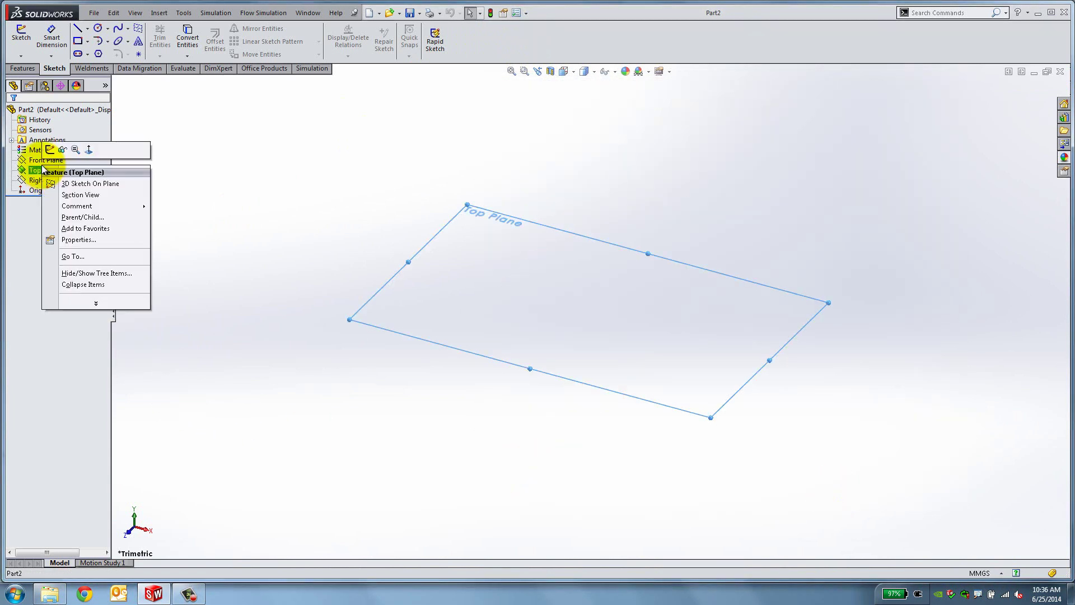
pyautogui.click(49, 150)
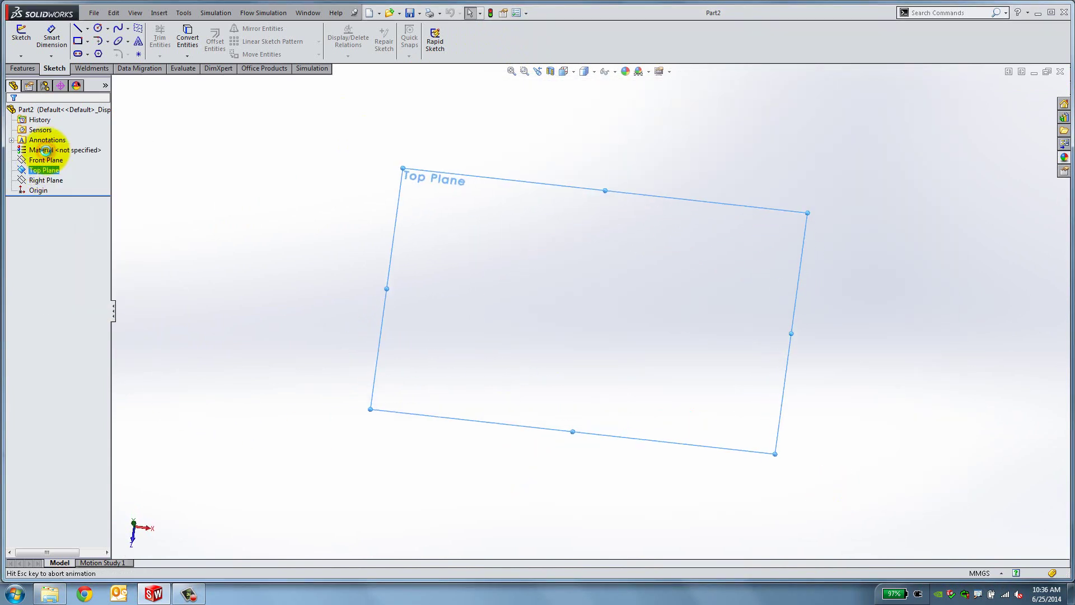
pyautogui.click(98, 28)
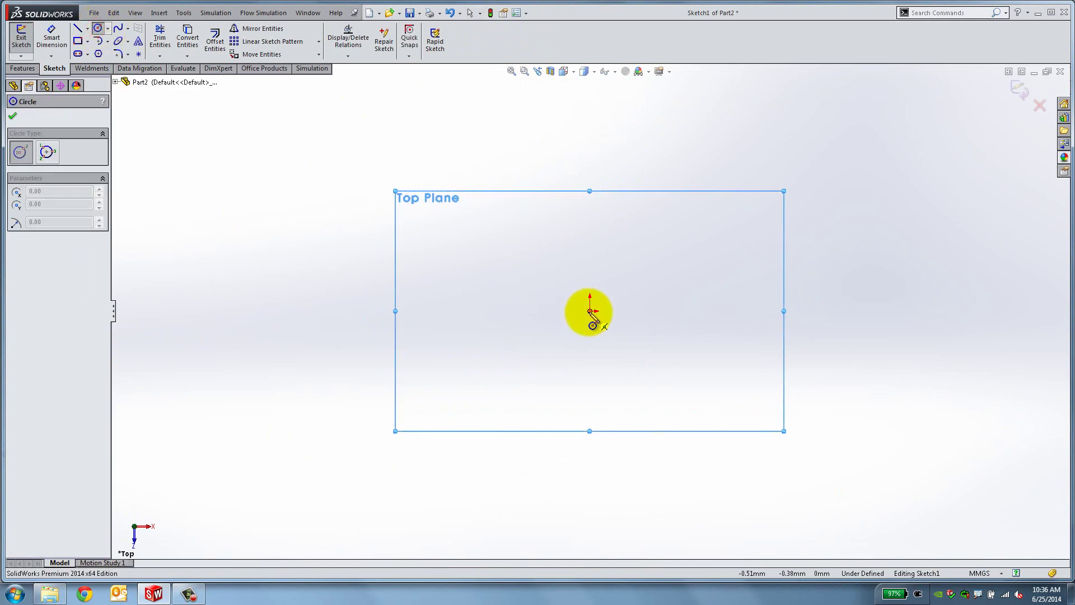
pyautogui.click(590, 311)
pyautogui.click(715, 279)
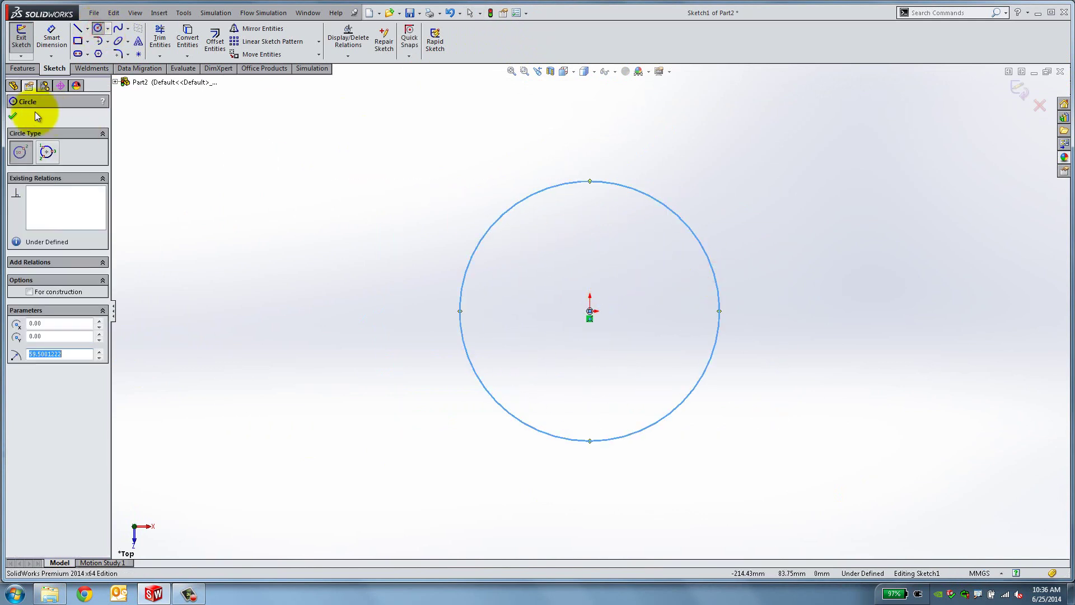
pyautogui.click(13, 116)
# Dimension the circle's diameter to 0.5in (12.70 mm) and exit the sketch
pyautogui.click(49, 52)
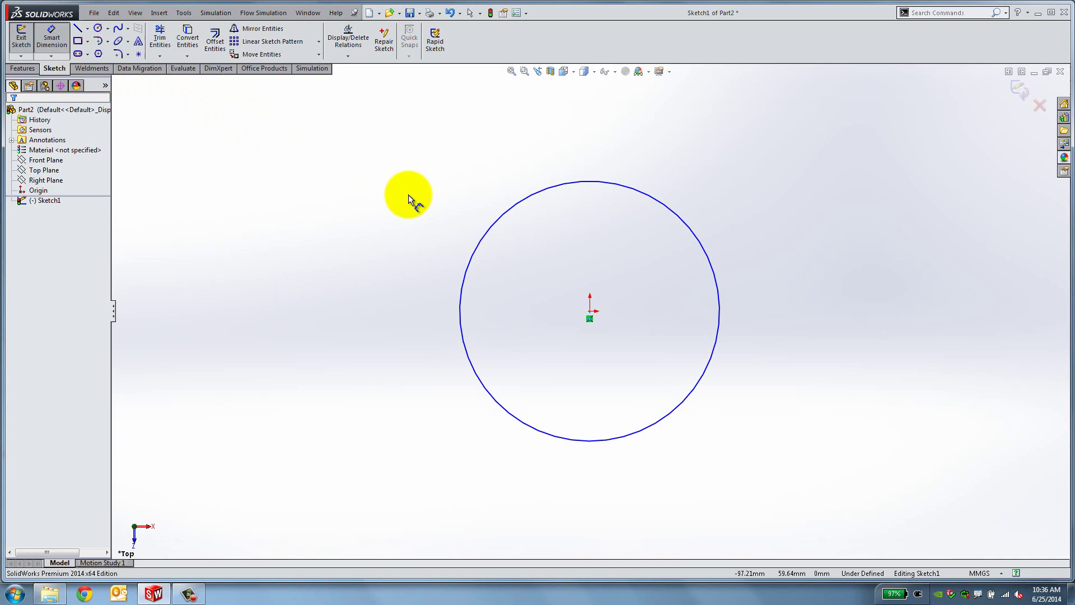
pyautogui.click(477, 241)
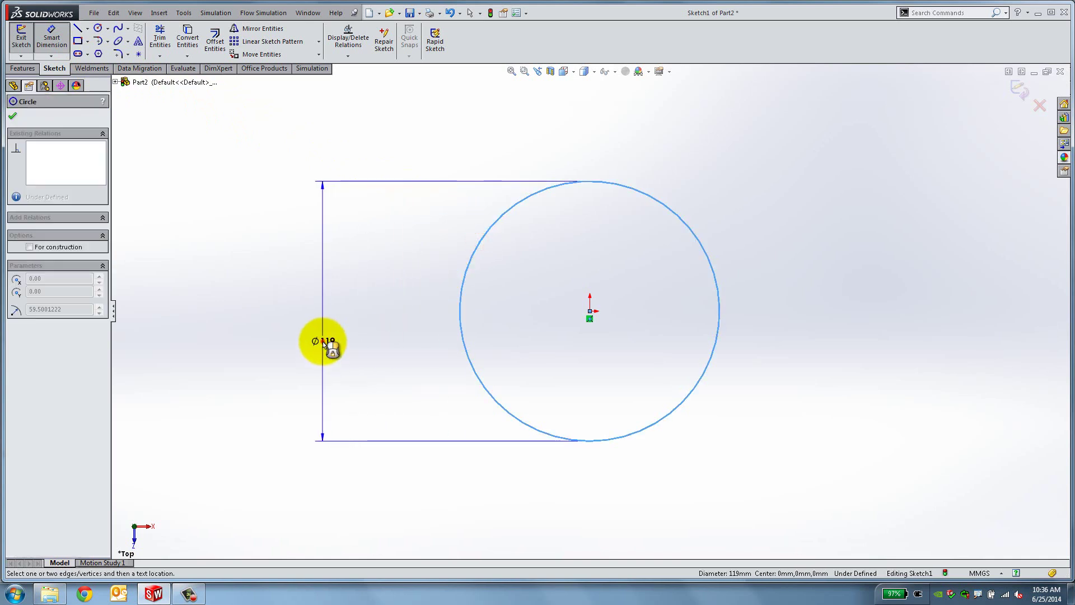
pyautogui.click(323, 341)
pyautogui.write('0.5in')
pyautogui.press('Return')
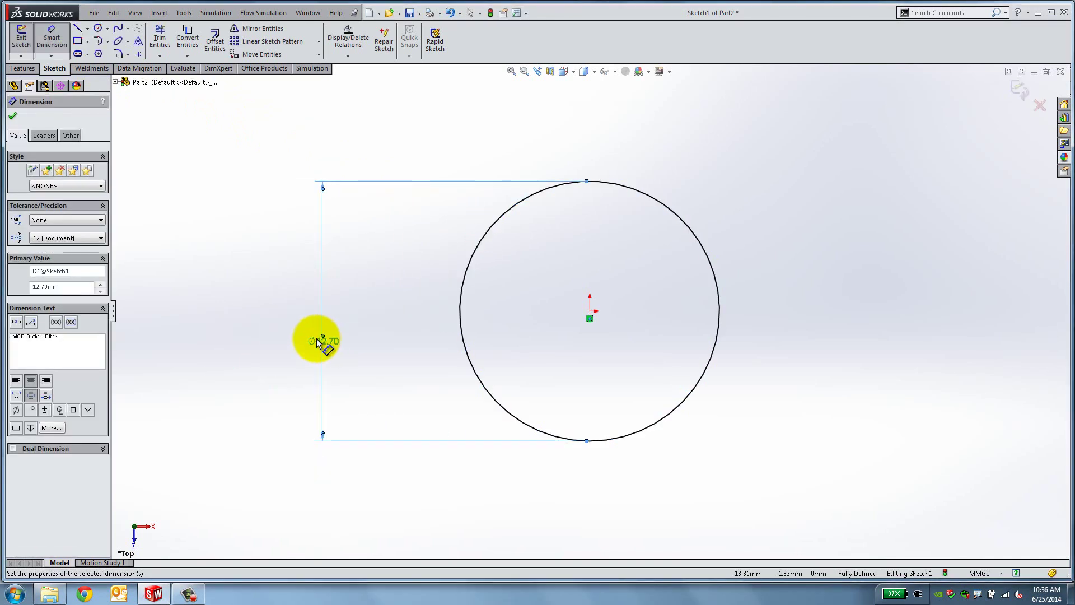
pyautogui.click(12, 116)
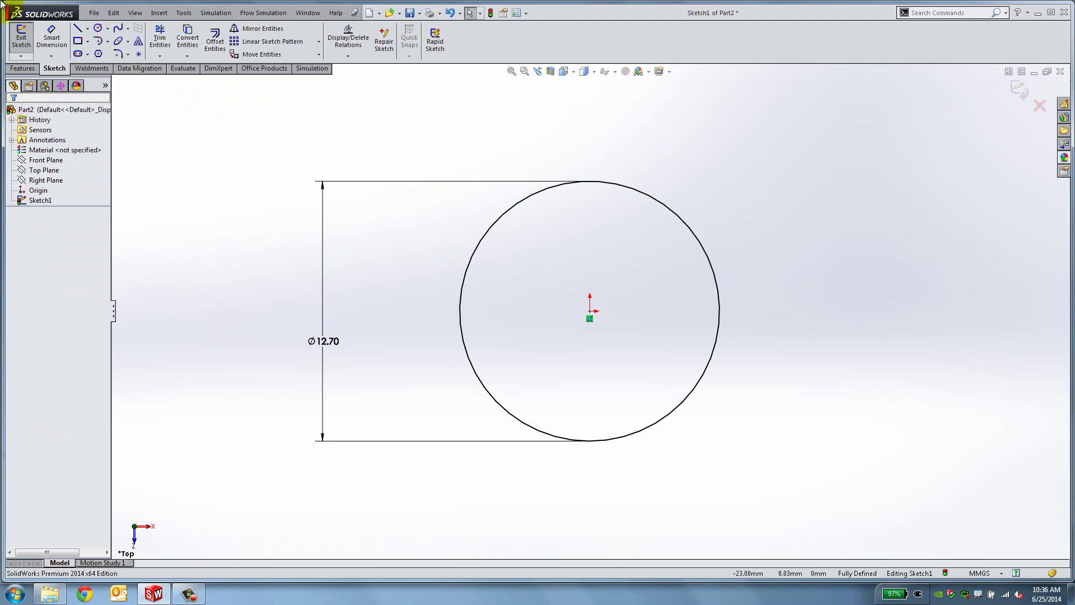
pyautogui.click(21, 37)
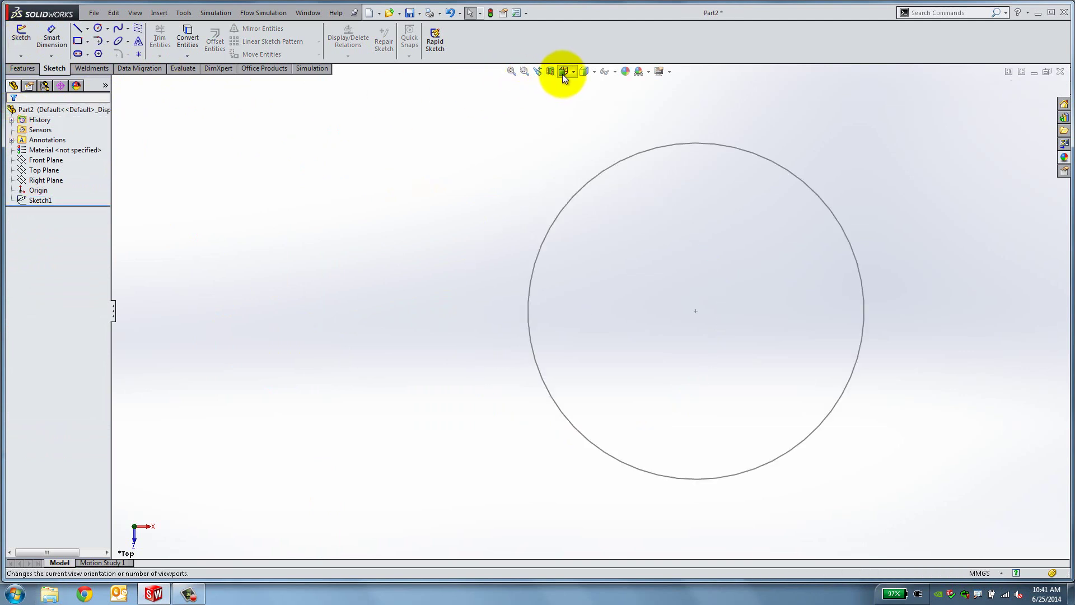
# Switch to isometric view and start a helix on the Sketch1 circle
pyautogui.click(562, 71)
pyautogui.click(619, 100)
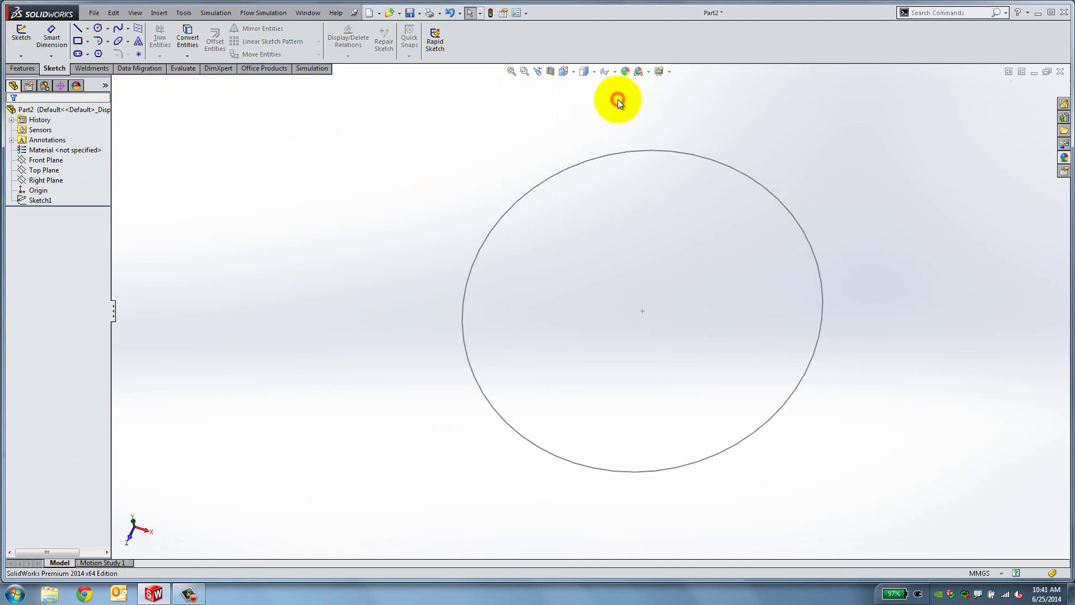
pyautogui.click(14, 69)
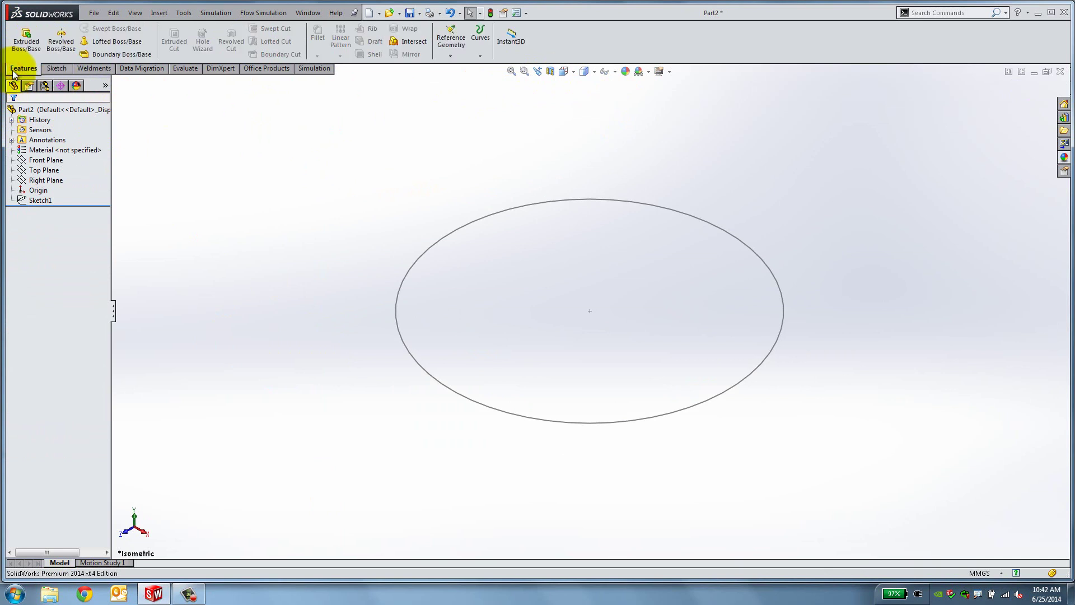
pyautogui.click(490, 39)
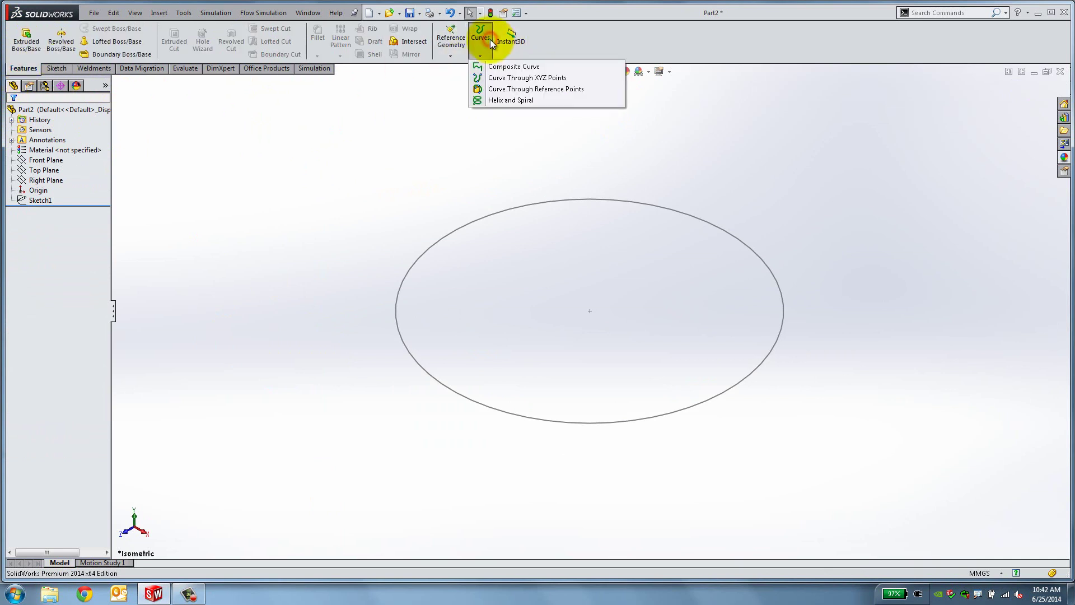
pyautogui.click(490, 101)
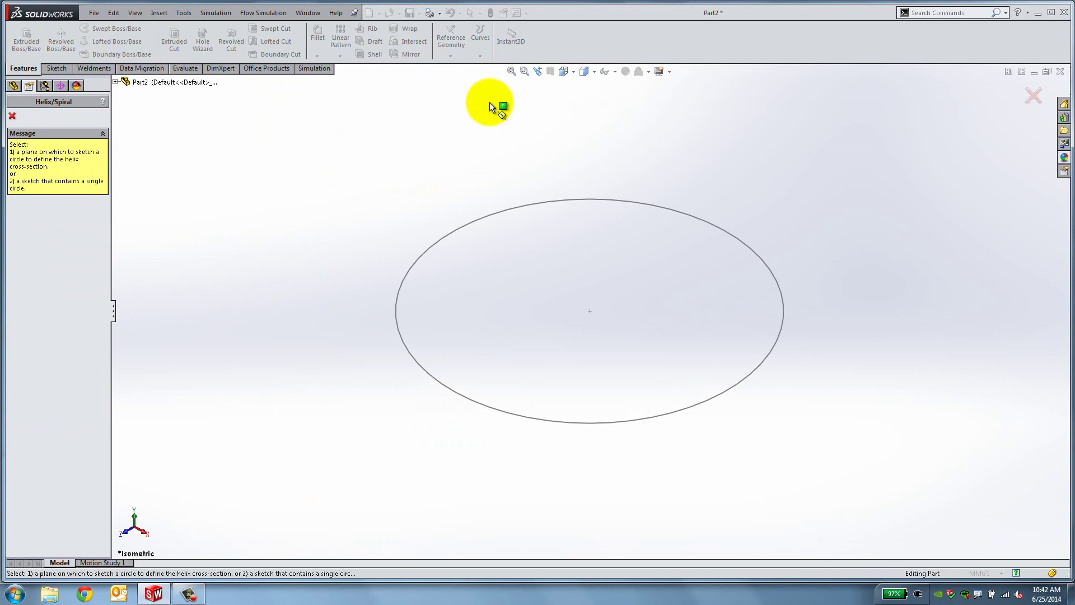
pyautogui.click(495, 213)
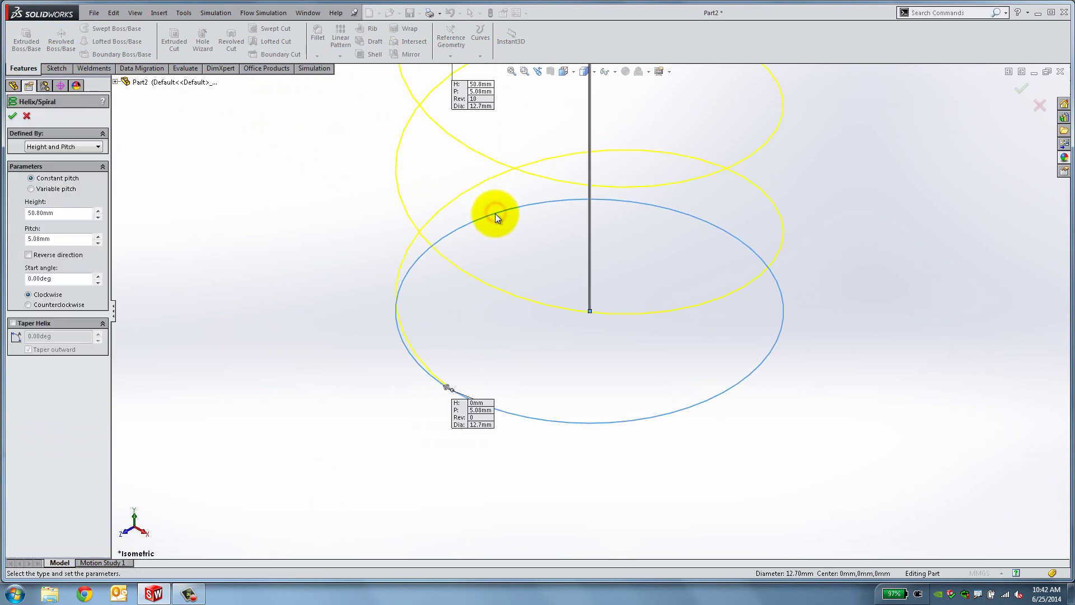
# Define the helix by Height and Pitch: 50.80 mm height, 5.08 mm pitch, clockwise
pyautogui.scroll(8, 639, 174)
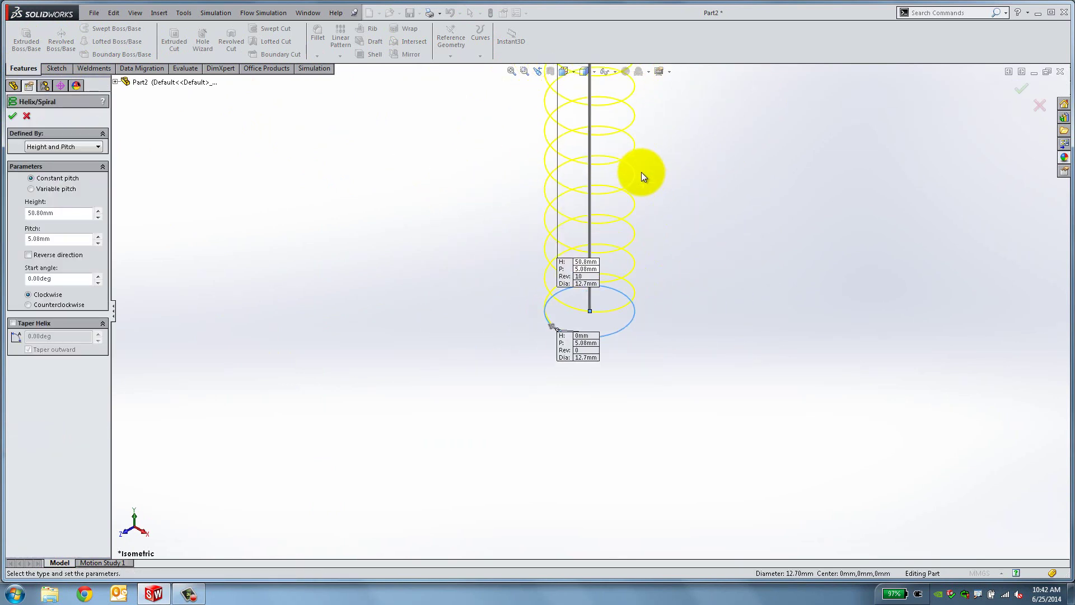
pyautogui.scroll(-4, 655, 196)
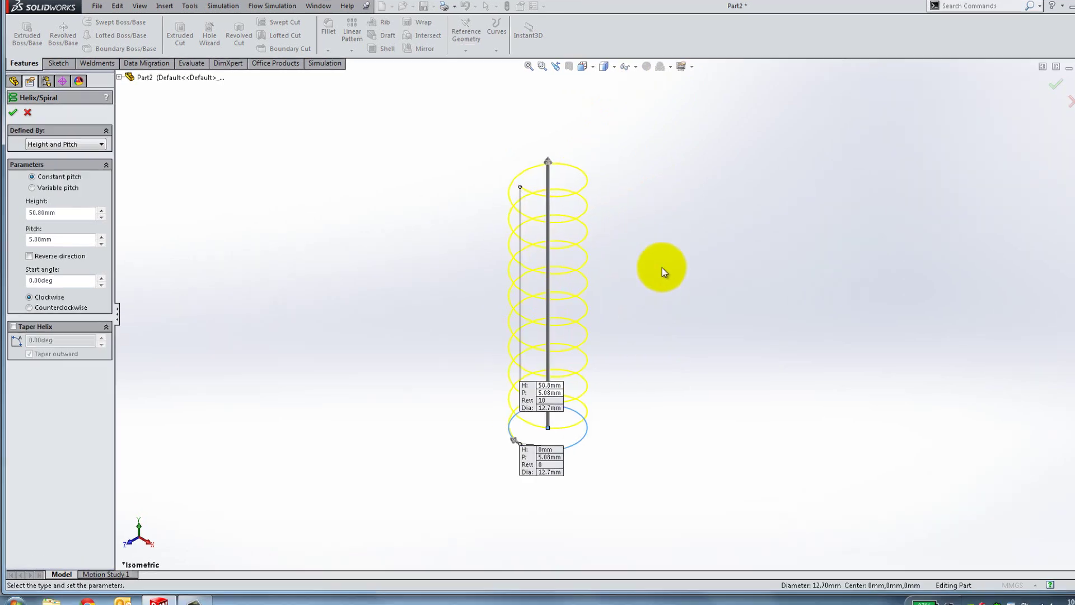
pyautogui.click(76, 146)
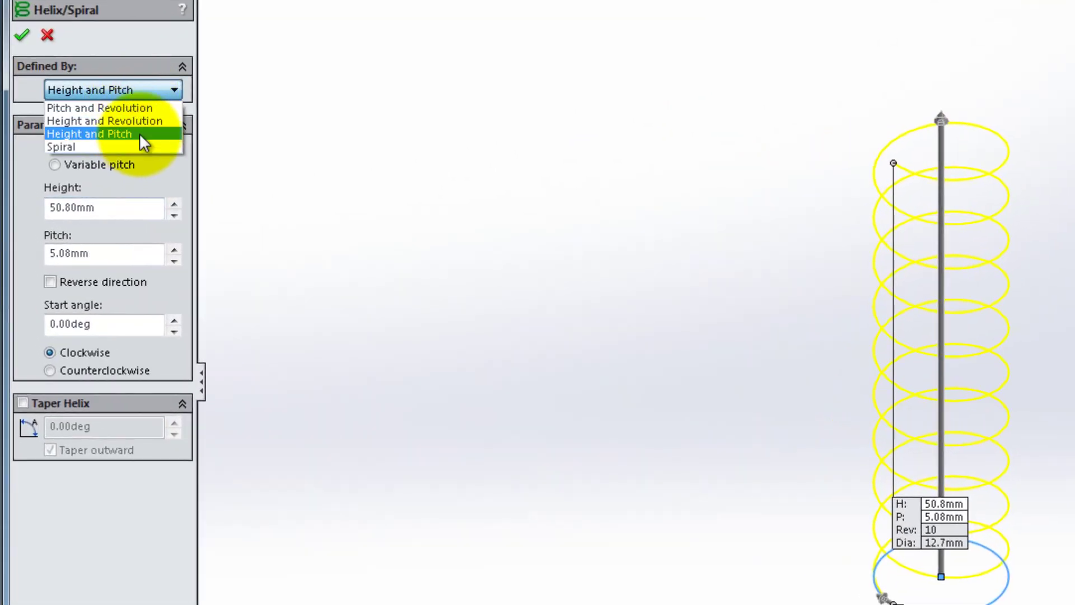
pyautogui.click(139, 134)
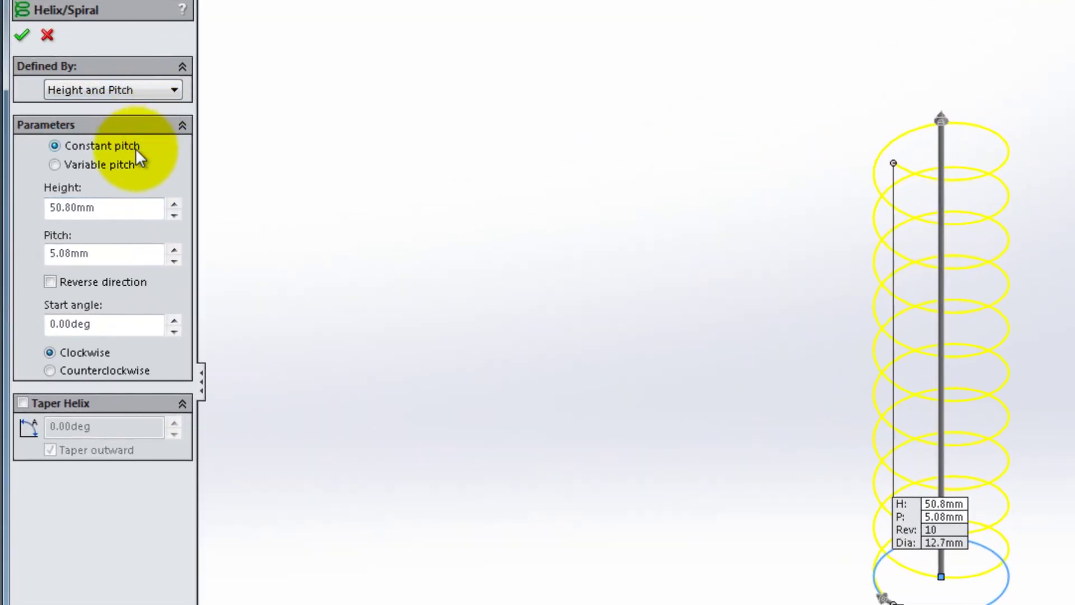
pyautogui.click(108, 215)
pyautogui.click(109, 254)
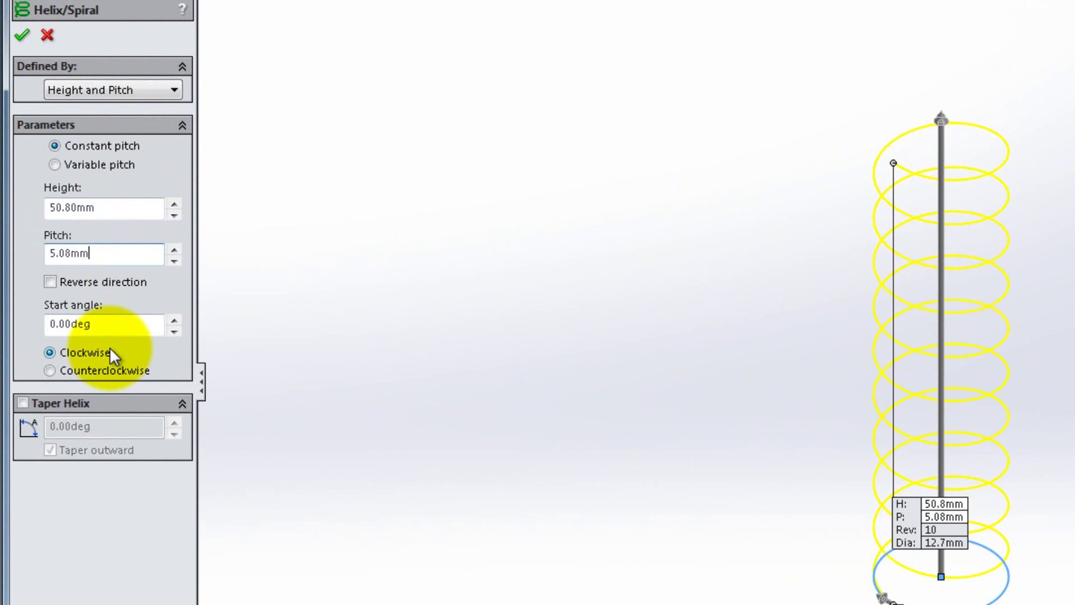
pyautogui.click(21, 36)
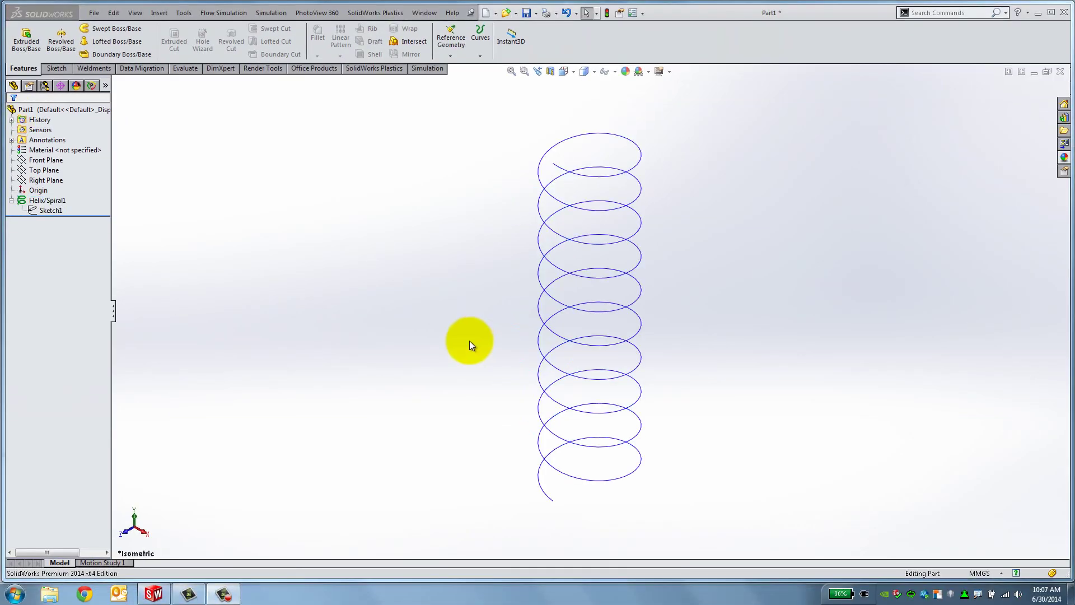
# Create Sketch2 on Top Plane by converting Sketch1's circle, then exit the sketch
pyautogui.rightClick(49, 170)
pyautogui.click(55, 151)
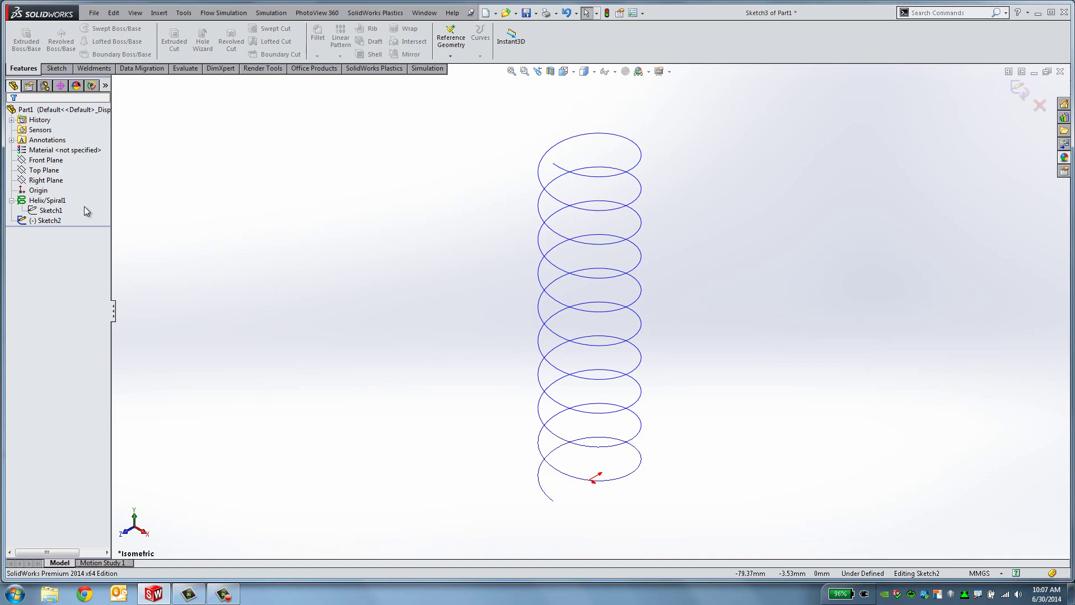
pyautogui.click(58, 69)
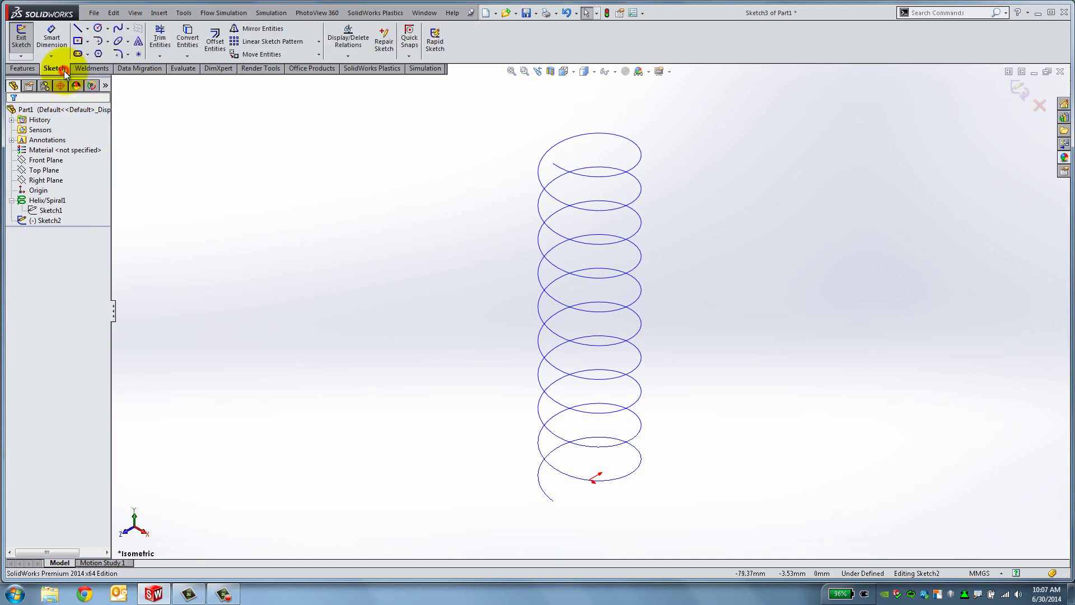
pyautogui.click(188, 50)
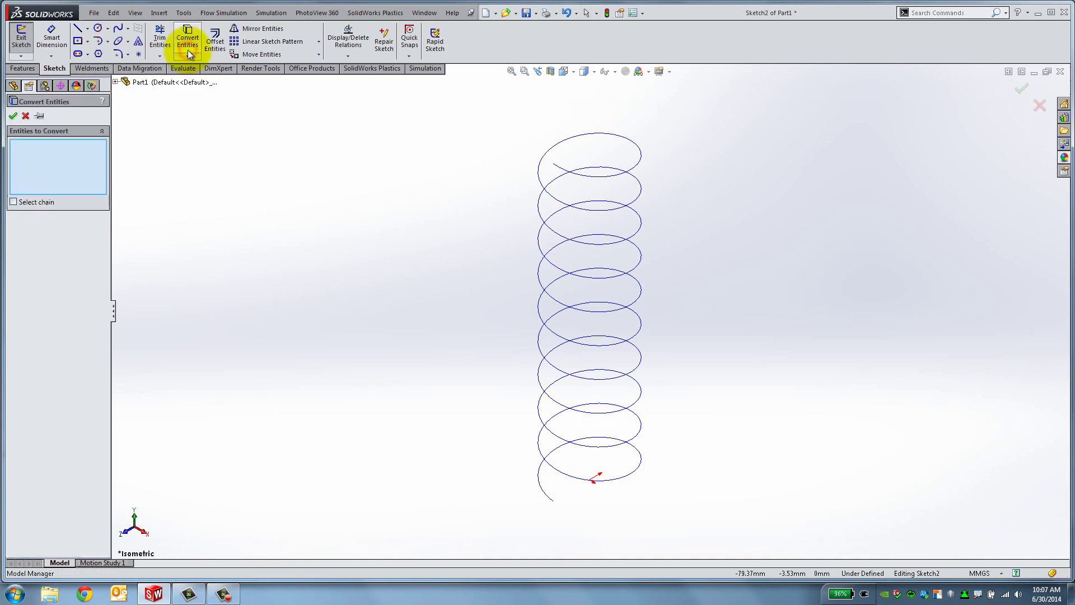
pyautogui.click(115, 82)
pyautogui.click(126, 173)
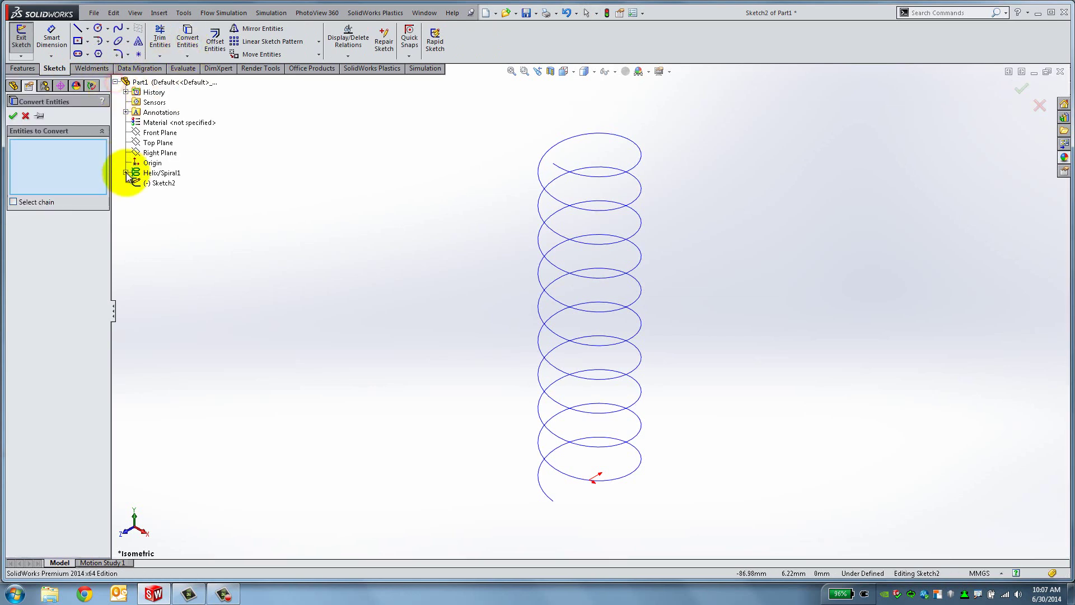
pyautogui.click(153, 183)
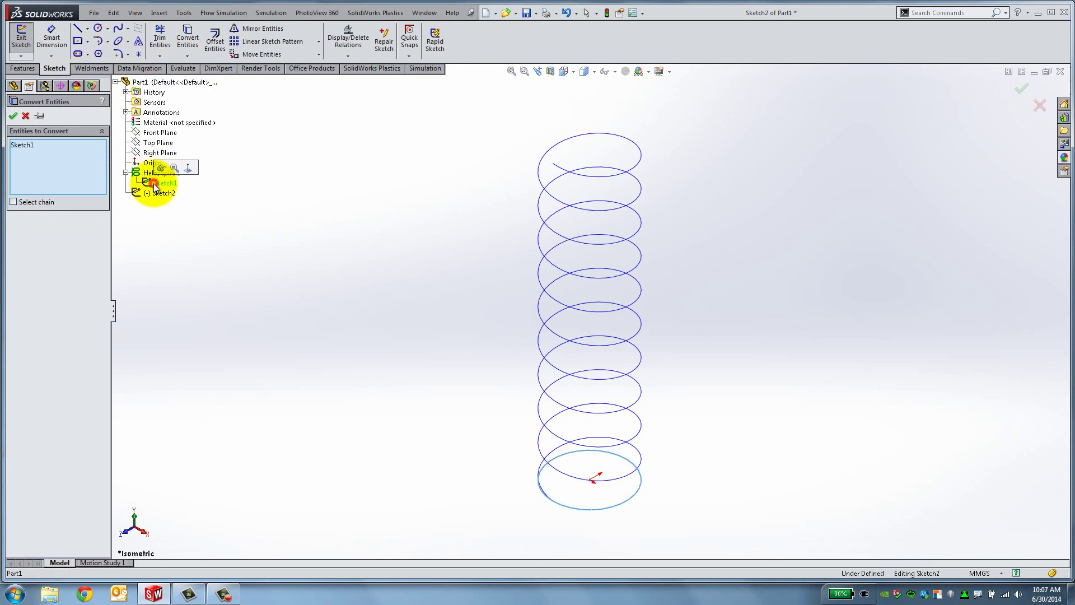
pyautogui.click(12, 117)
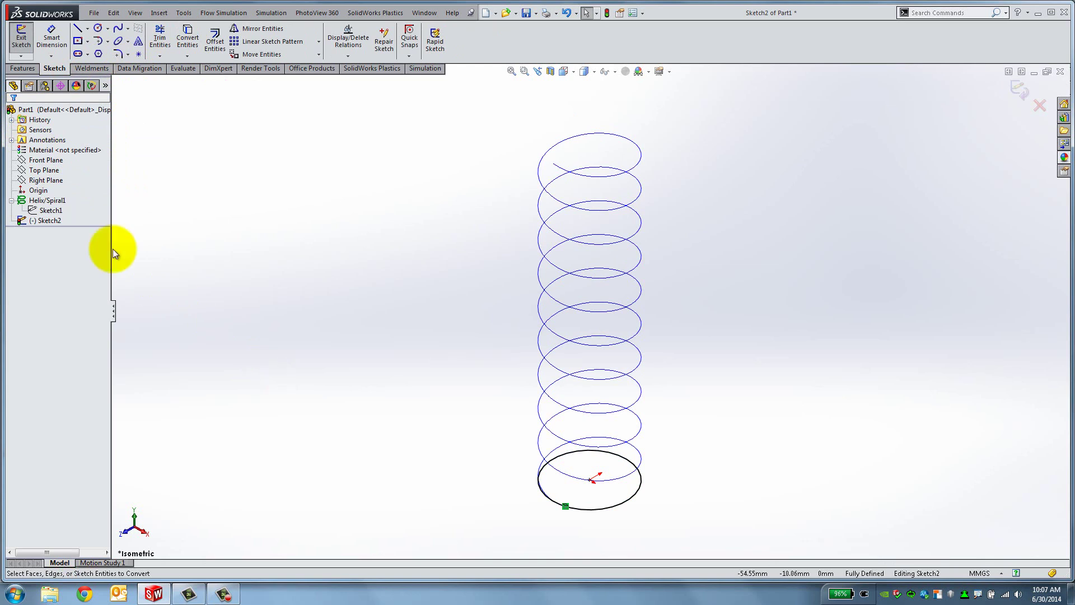
pyautogui.click(19, 41)
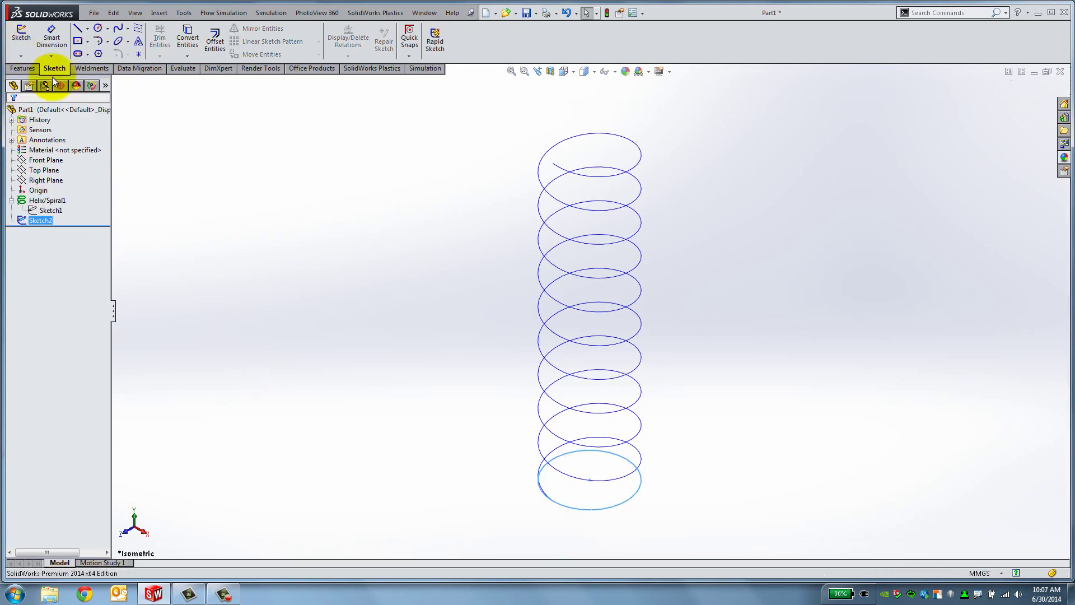
# Start a helix on the copied circle, defined by Pitch and Revolution
pyautogui.click(24, 68)
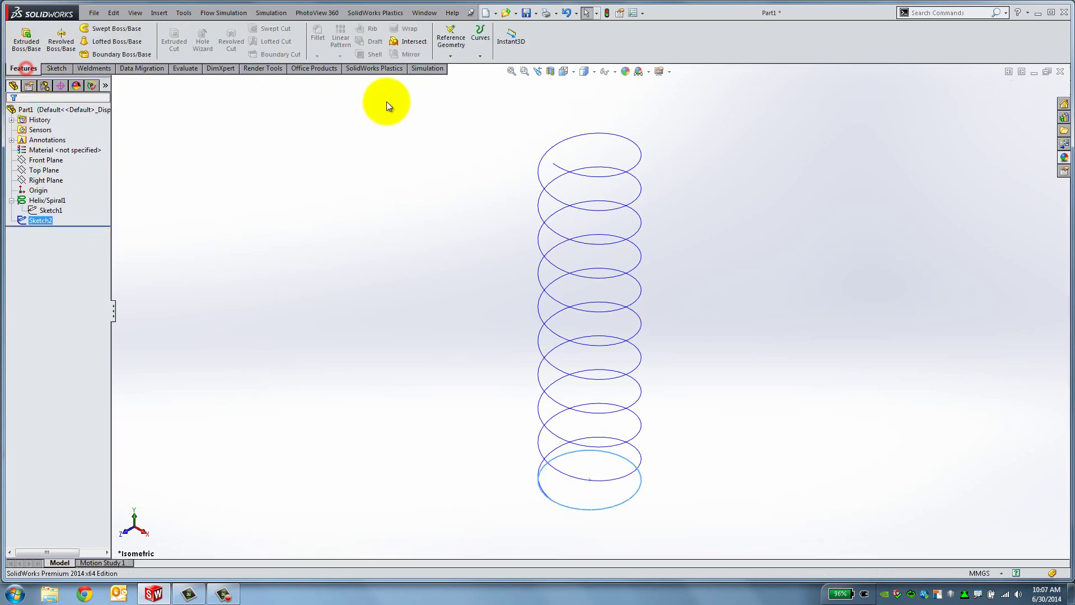
pyautogui.click(489, 45)
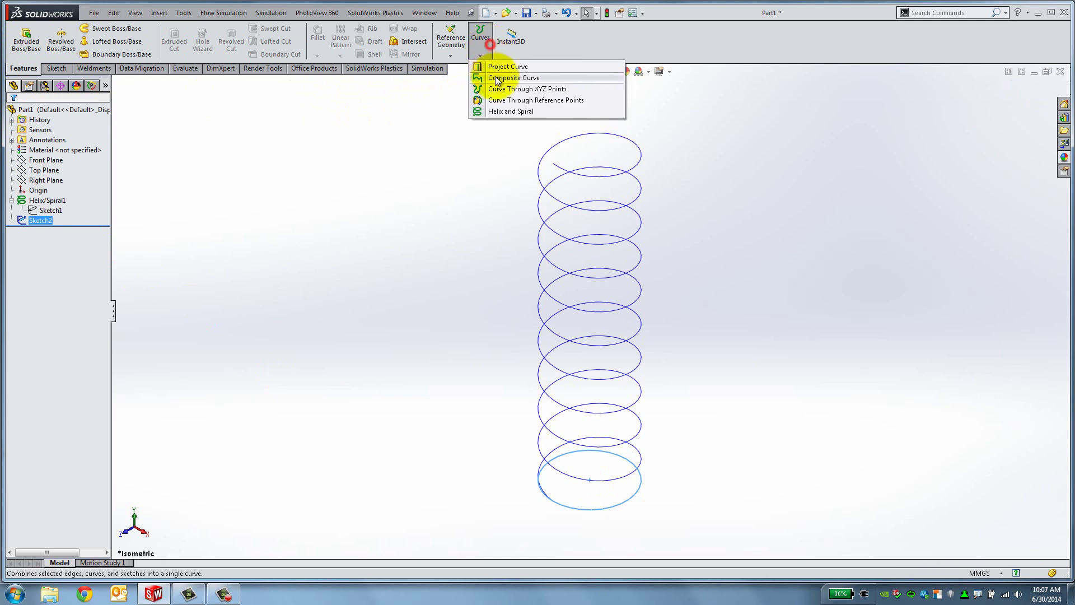
pyautogui.click(503, 110)
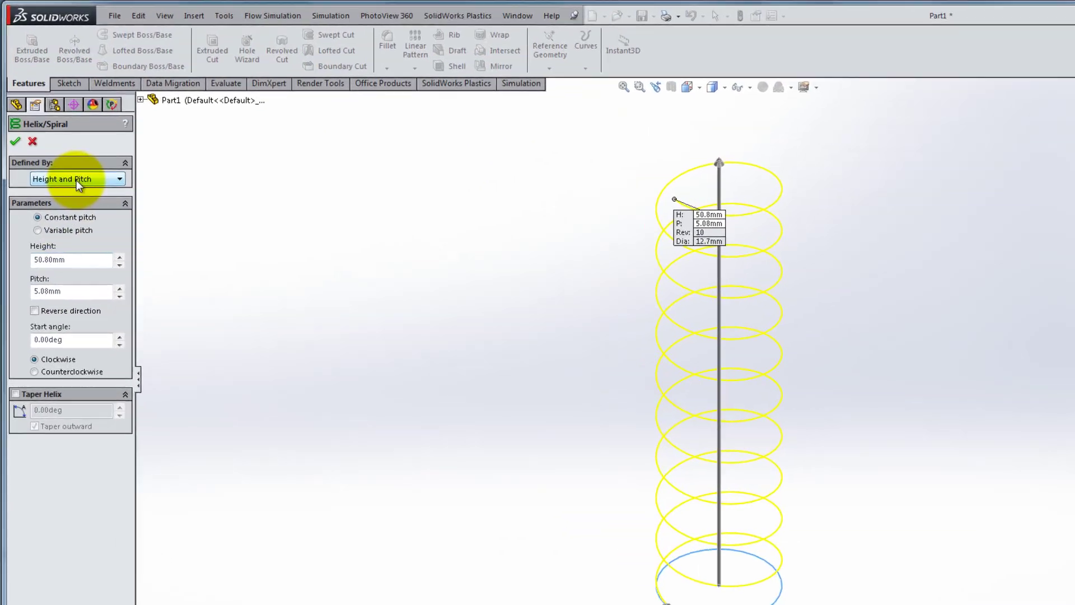
pyautogui.click(75, 179)
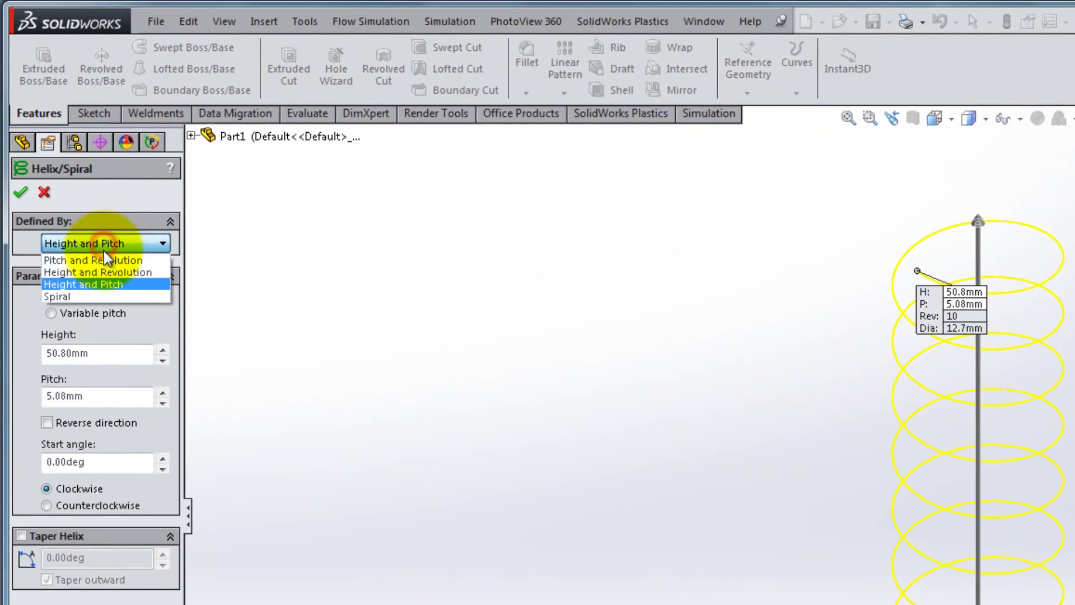
pyautogui.click(109, 260)
# Give it 2.54 mm pitch, 2 counterclockwise revolutions, reversed downward, and create it
pyautogui.doubleClick(113, 347)
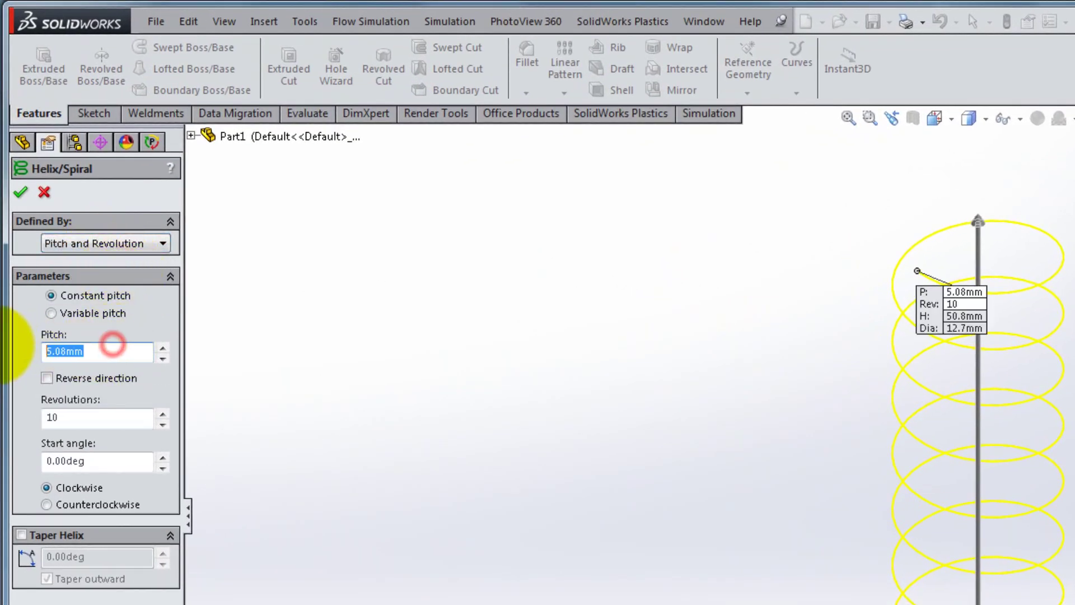
pyautogui.write('2.')
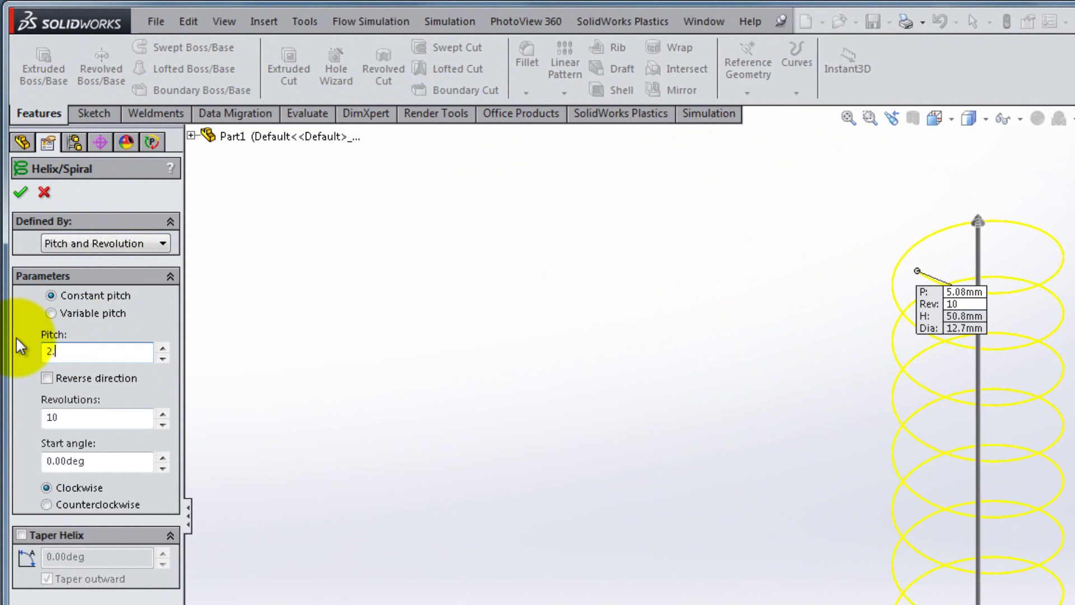
pyautogui.write('54')
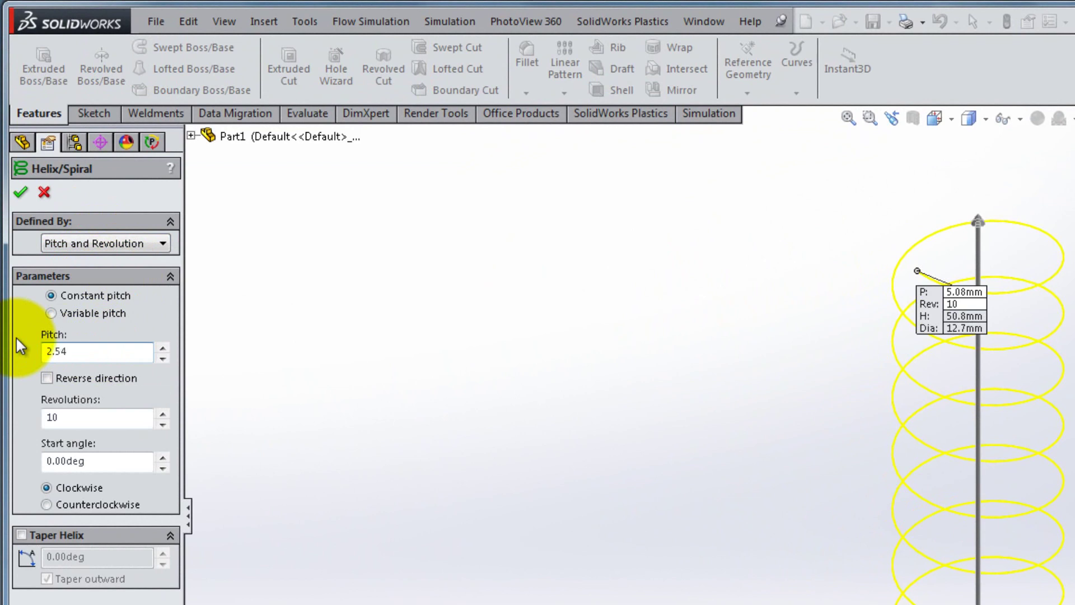
pyautogui.doubleClick(72, 418)
pyautogui.write('2')
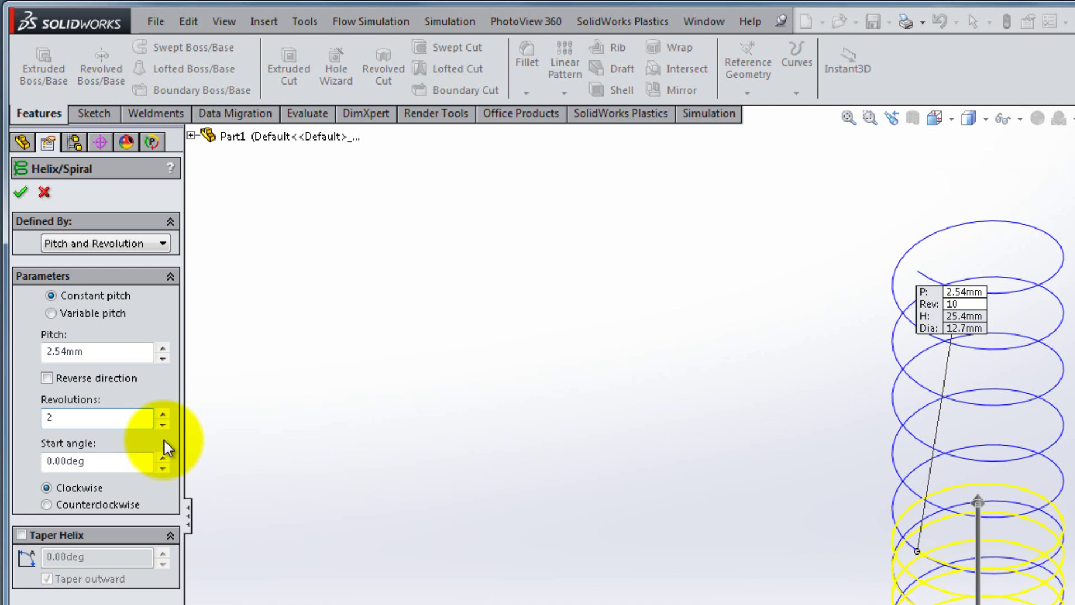
pyautogui.click(107, 506)
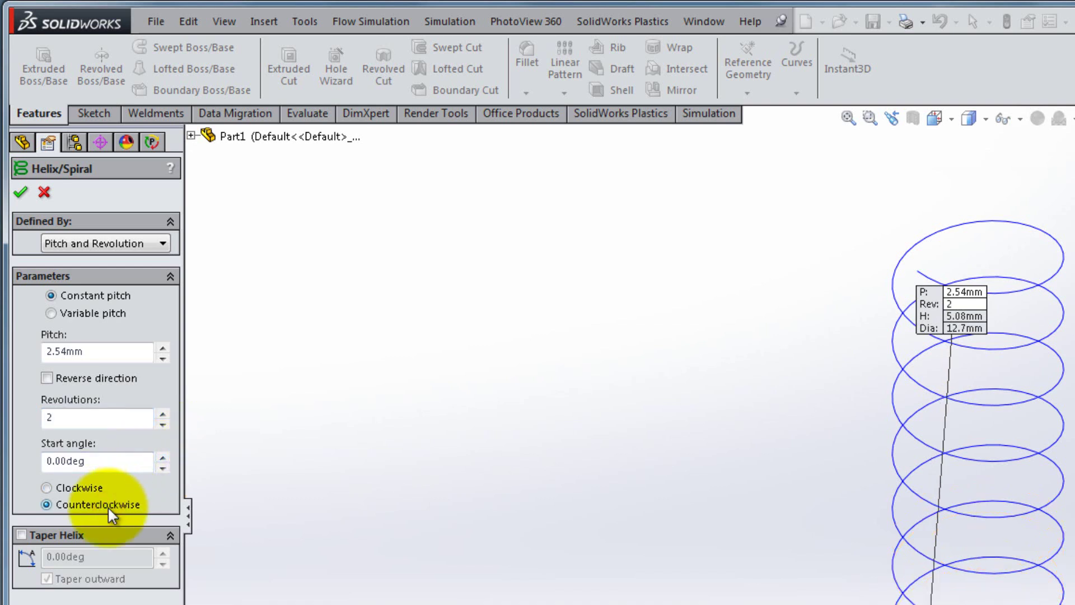
pyautogui.click(87, 377)
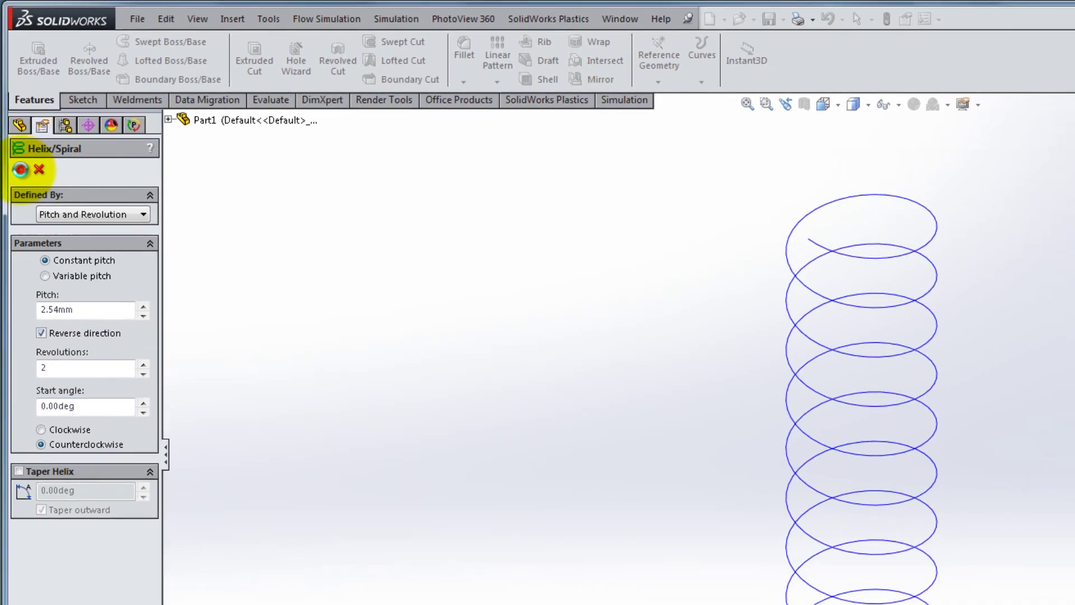
pyautogui.click(21, 192)
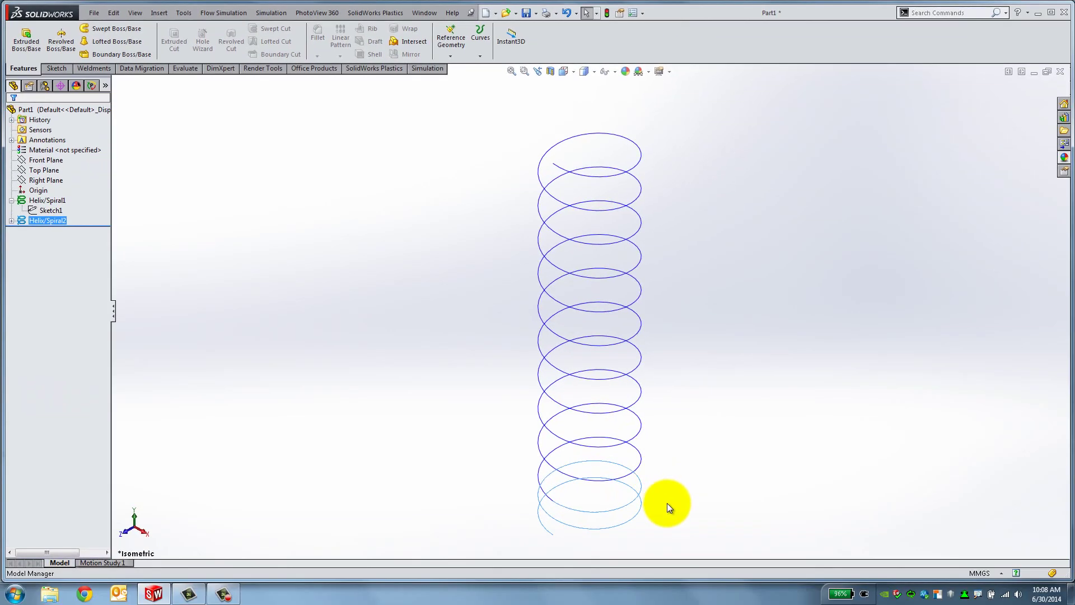
# Create Plane1 through the main helix's top endpoint, parallel to Top Plane
pyautogui.click(673, 495)
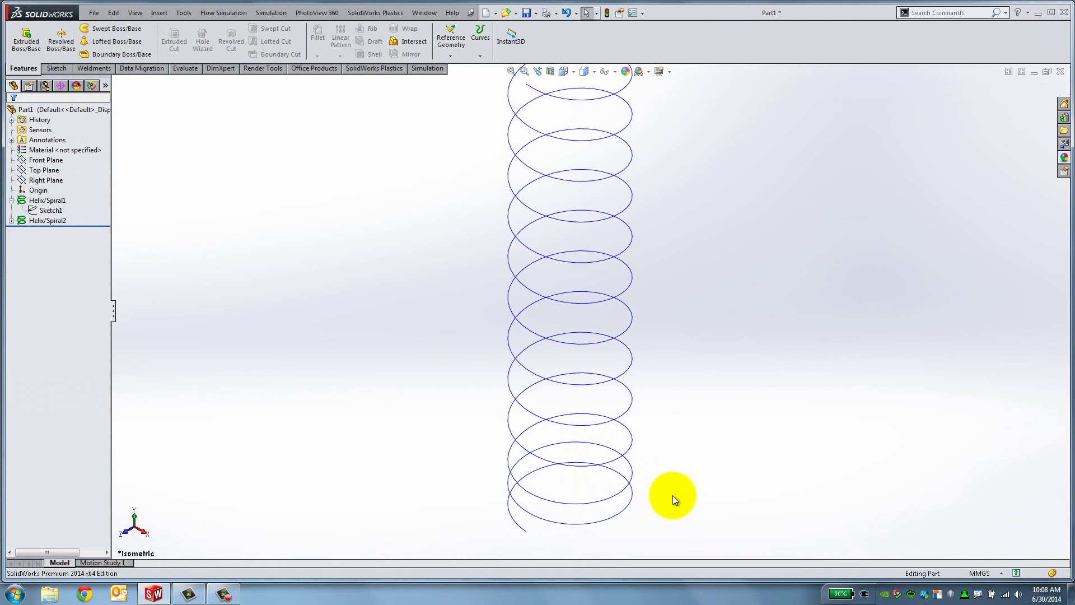
pyautogui.click(446, 49)
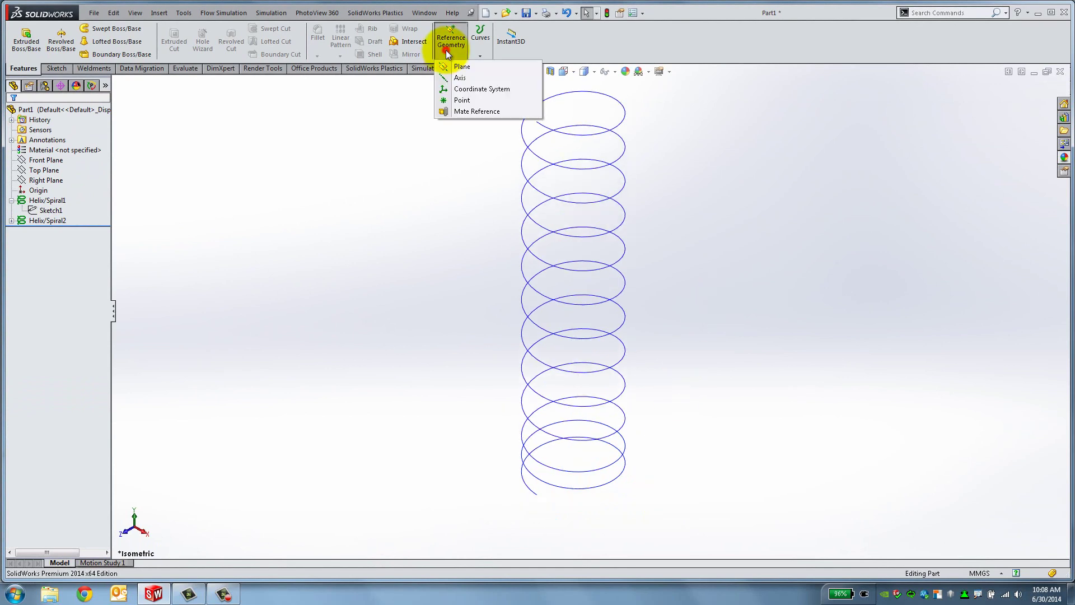
pyautogui.click(454, 66)
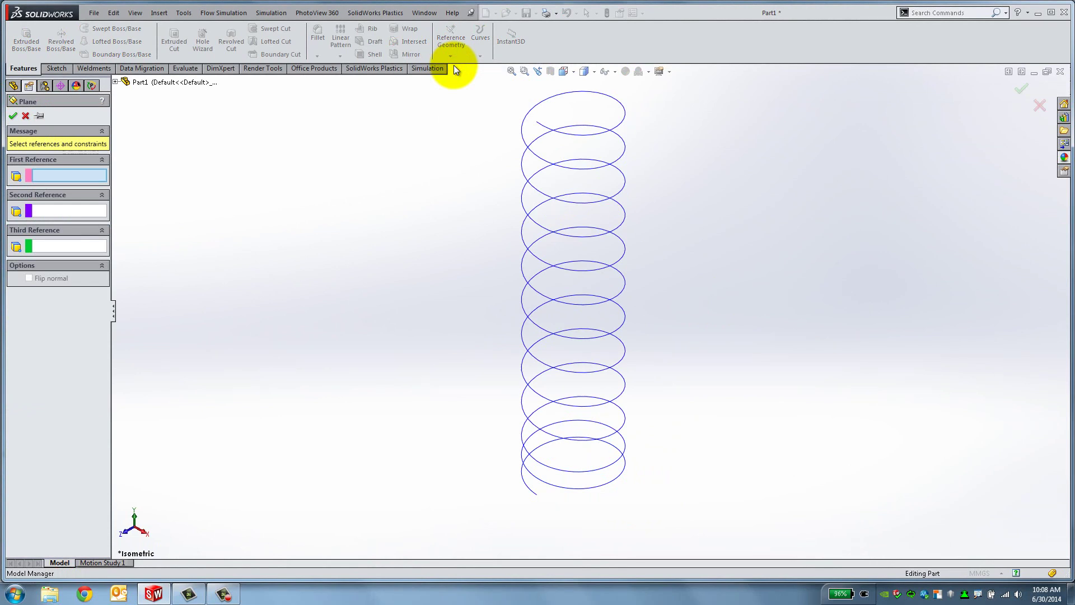
pyautogui.click(538, 122)
pyautogui.press('f')
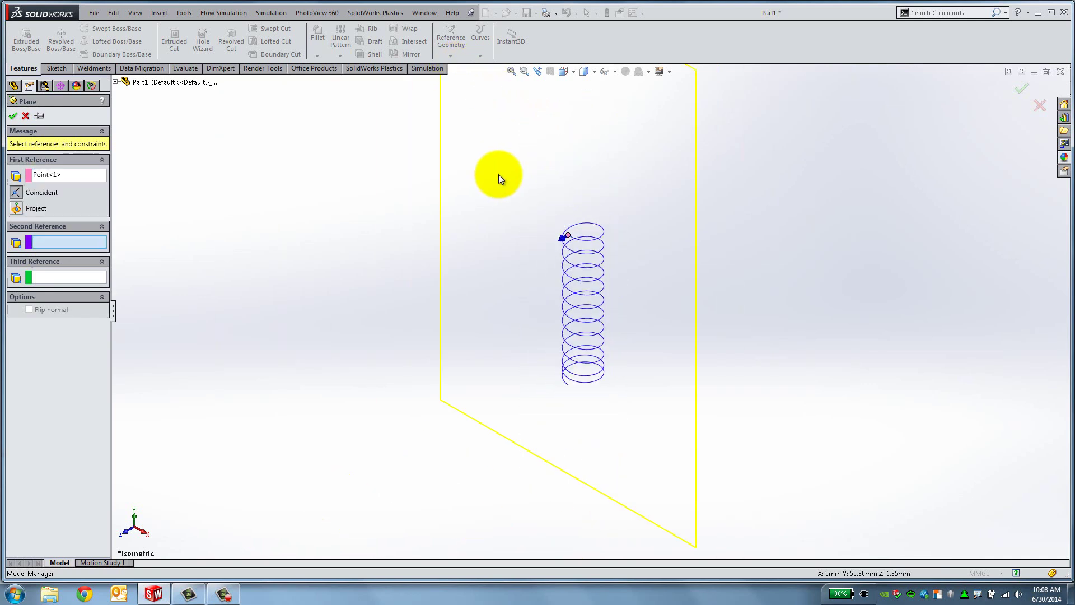
pyautogui.click(115, 82)
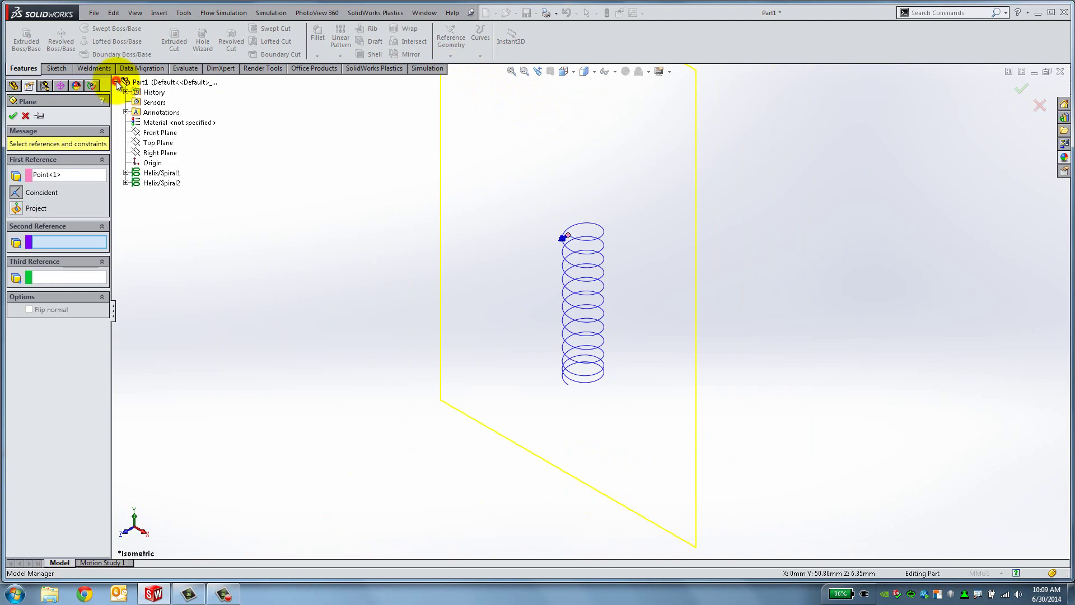
pyautogui.click(150, 143)
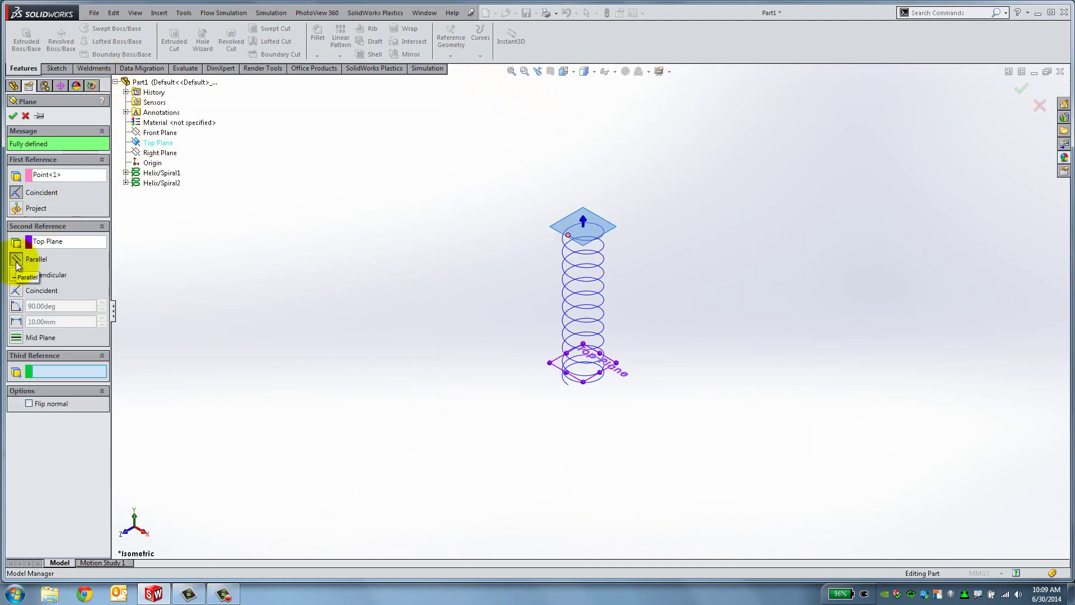
pyautogui.click(13, 116)
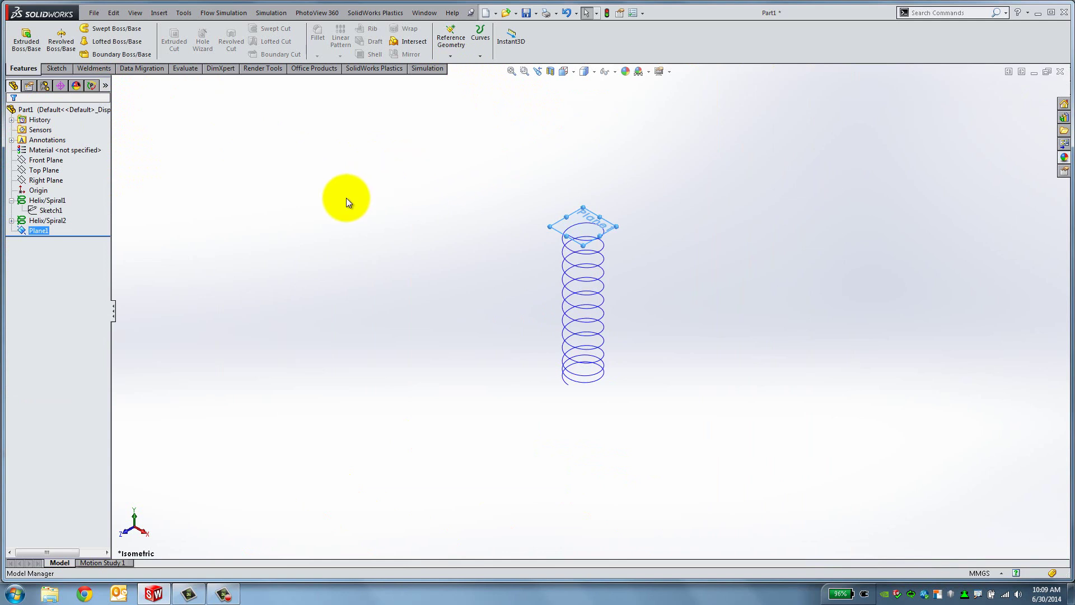
# Sketch on Plane1, convert Sketch2's circle into Sketch3, and exit the sketch
pyautogui.rightClick(35, 231)
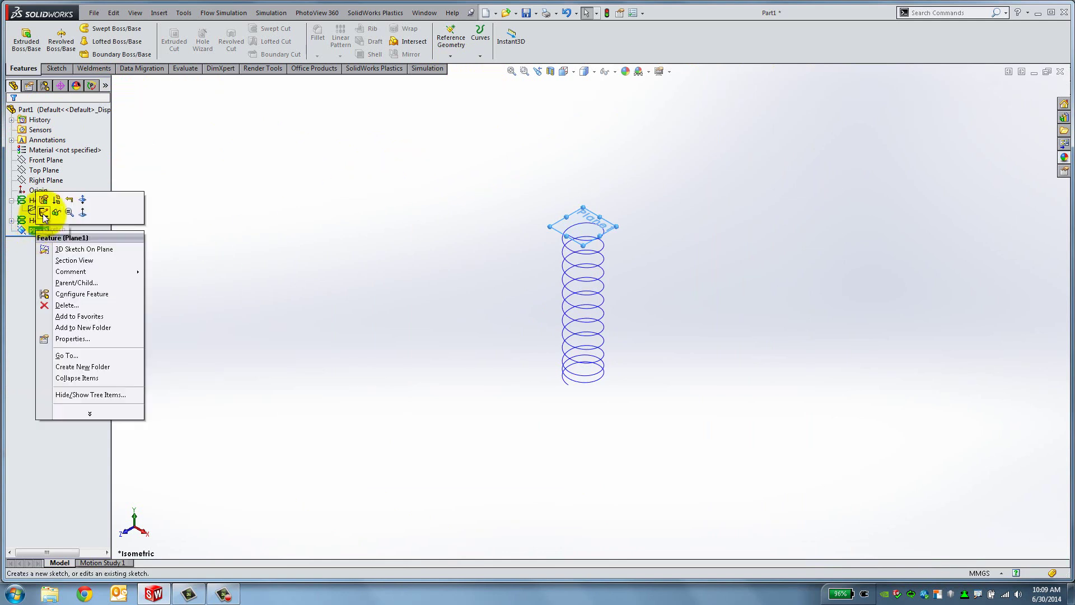
pyautogui.click(43, 214)
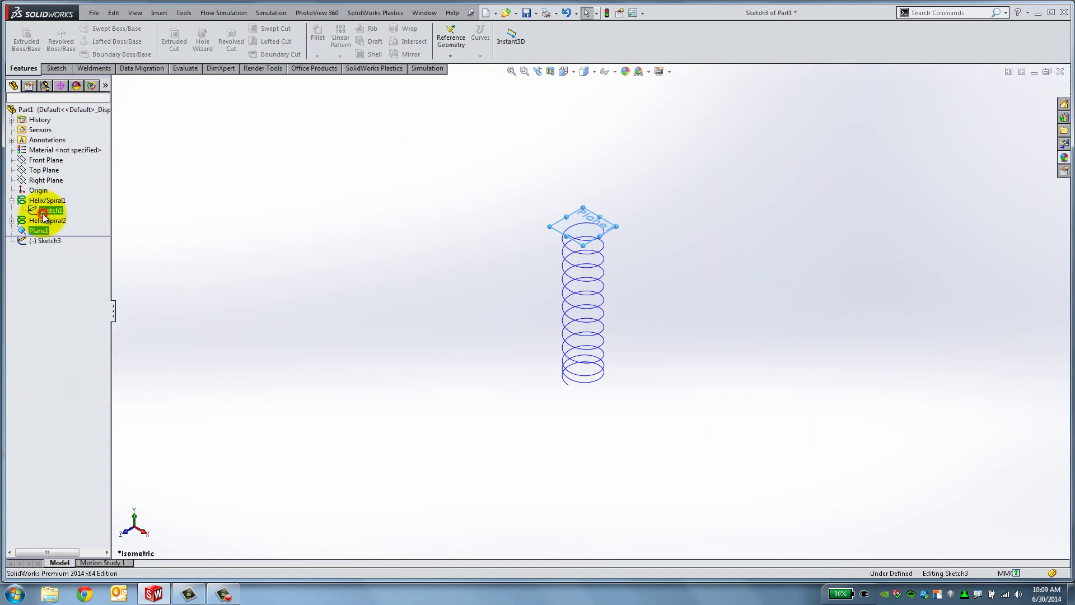
pyautogui.click(59, 73)
pyautogui.click(187, 48)
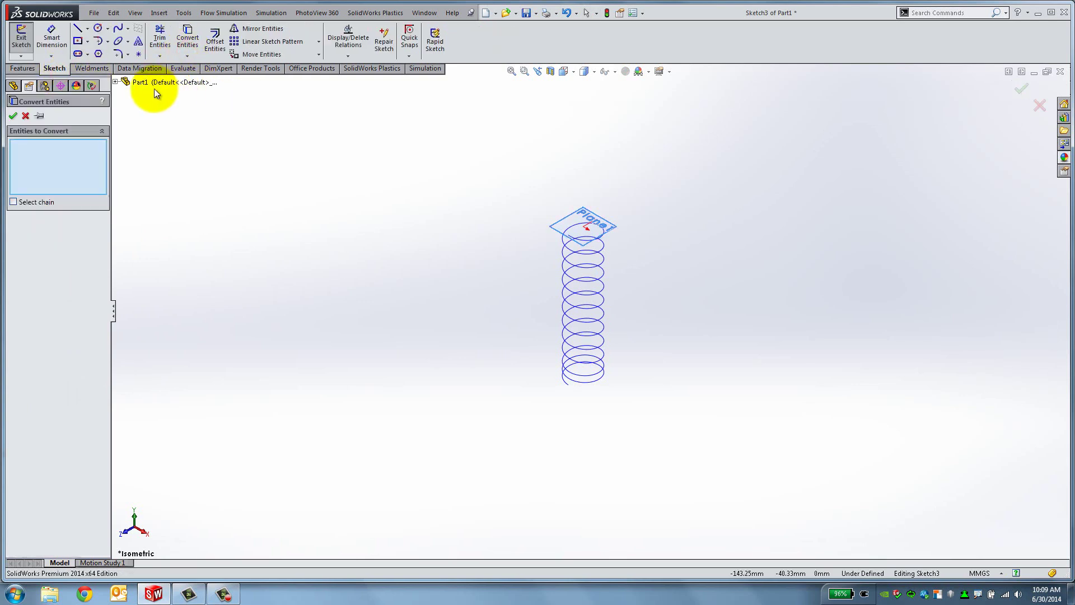
pyautogui.click(116, 82)
pyautogui.click(126, 183)
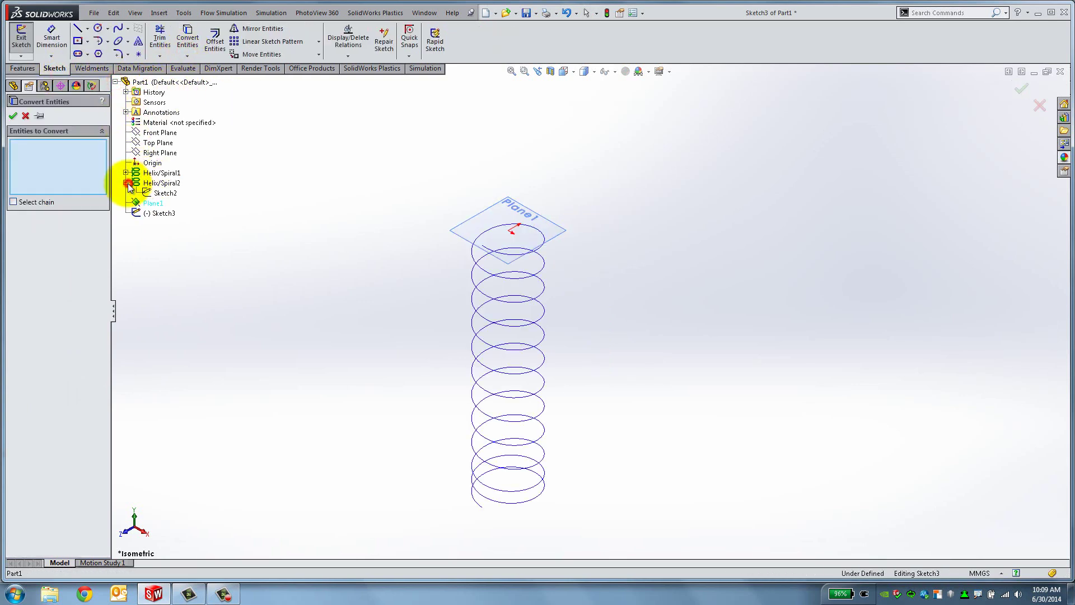
pyautogui.click(160, 193)
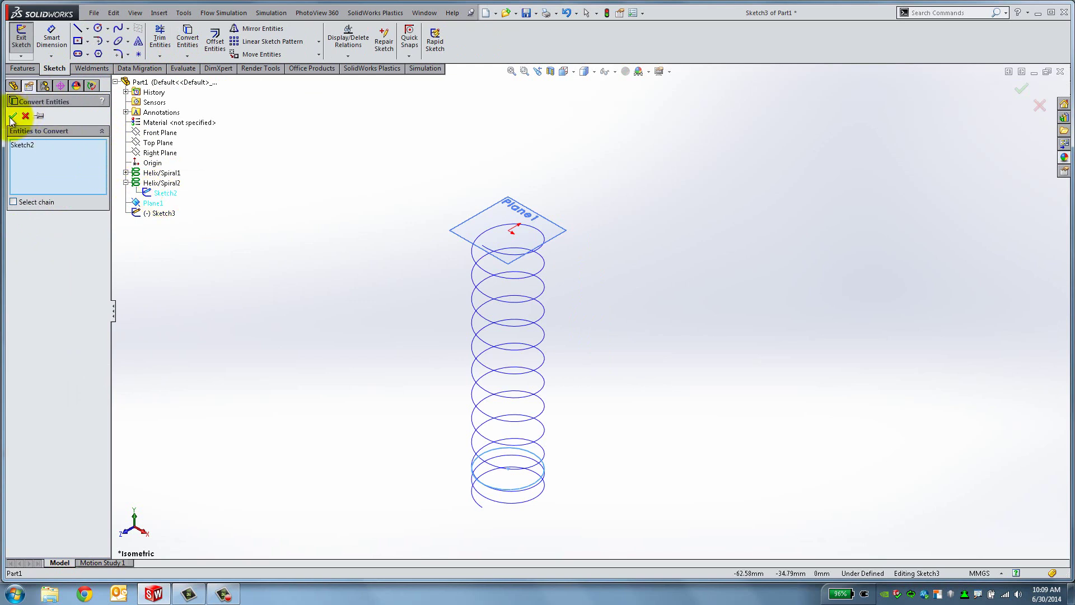
pyautogui.click(12, 116)
pyautogui.click(21, 40)
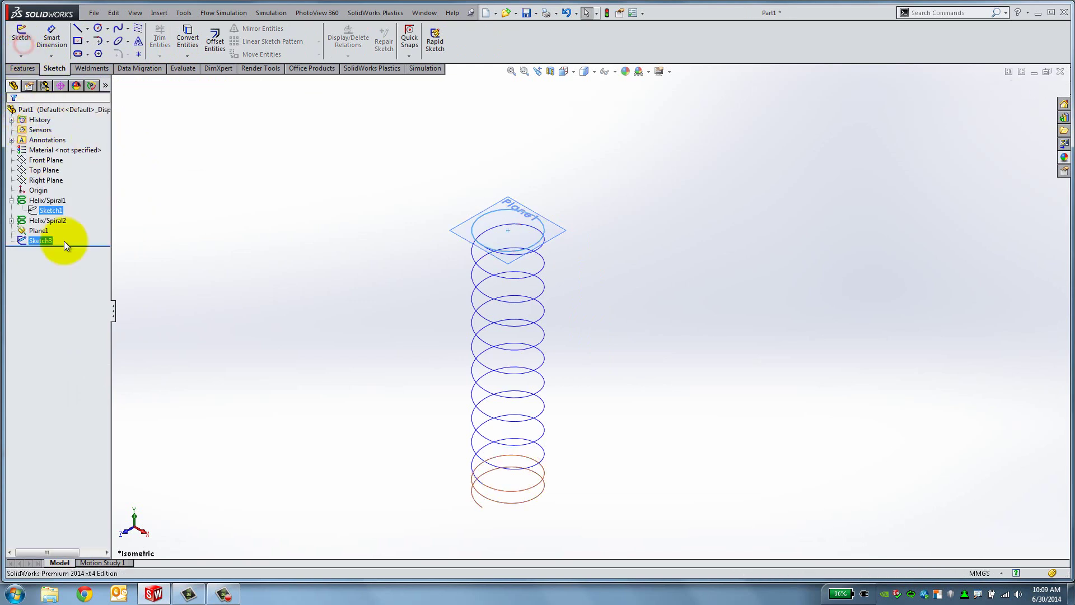
# Start a helix on Sketch3's circle, rising upward from Plane1 and winding clockwise
pyautogui.click(23, 67)
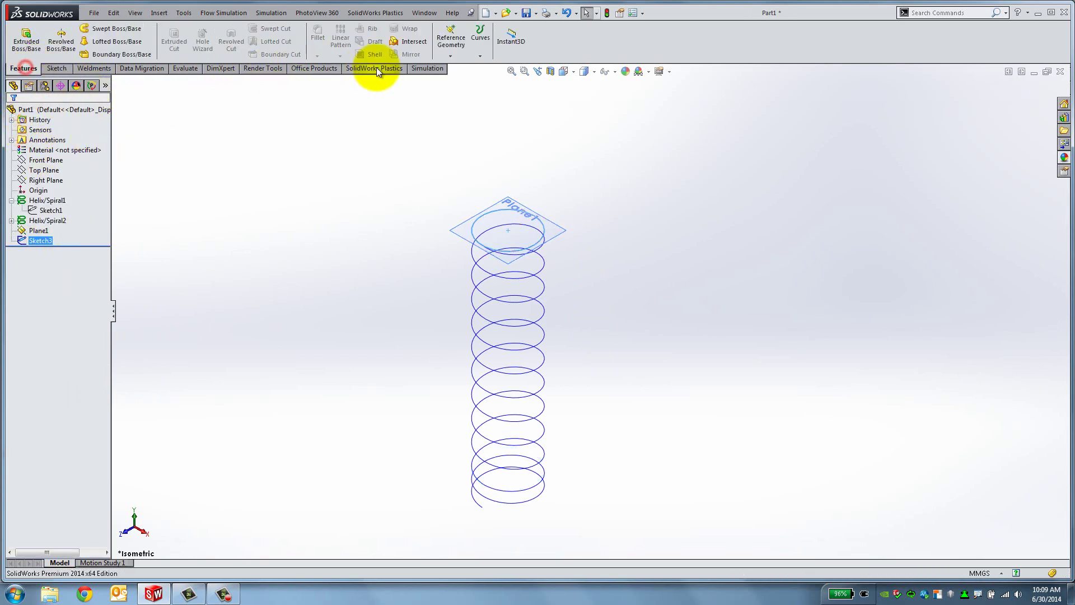
pyautogui.click(480, 45)
pyautogui.click(483, 112)
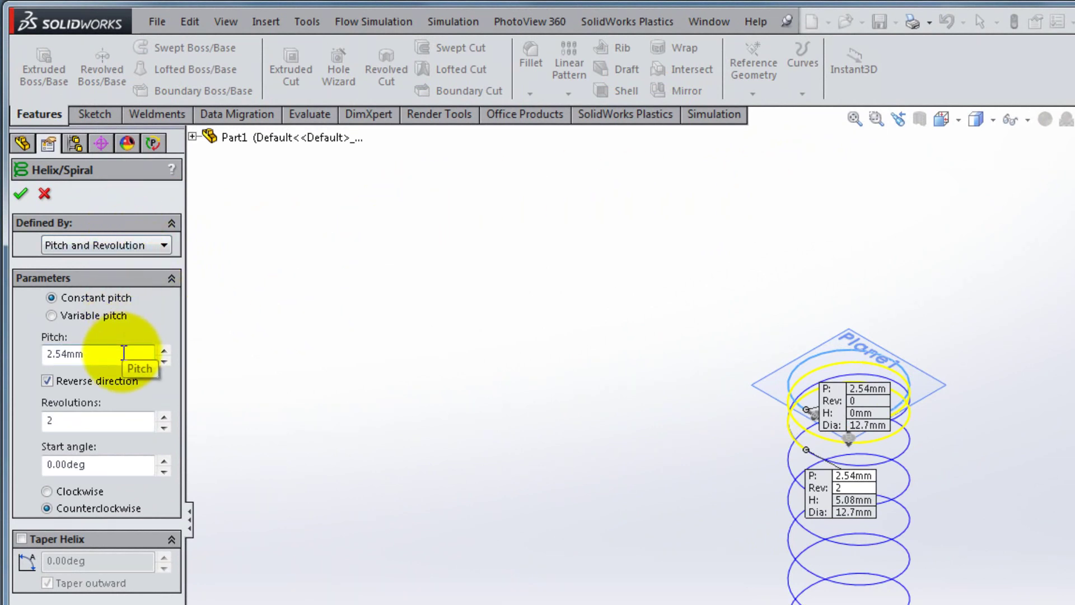
pyautogui.click(100, 379)
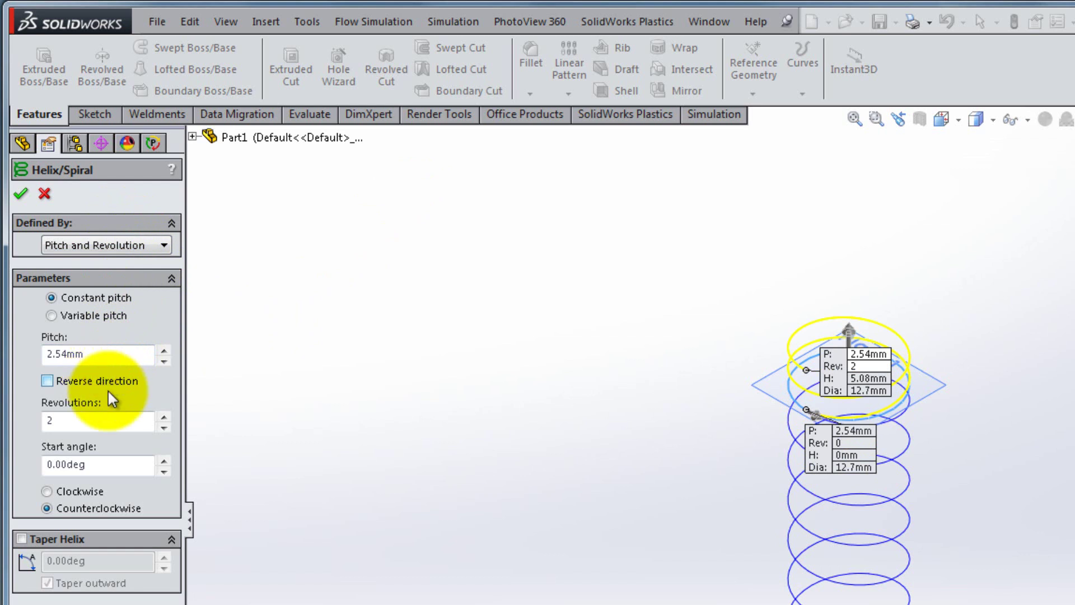
pyautogui.click(92, 489)
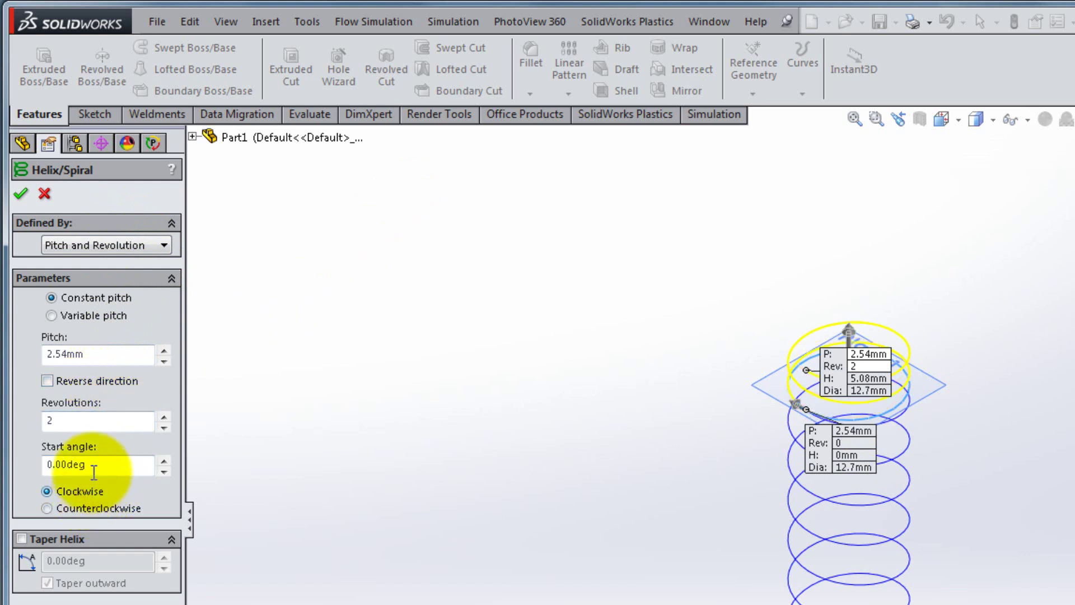
# Create Helix/Spiral3 for the closed top coils and hide Plane1
pyautogui.click(21, 193)
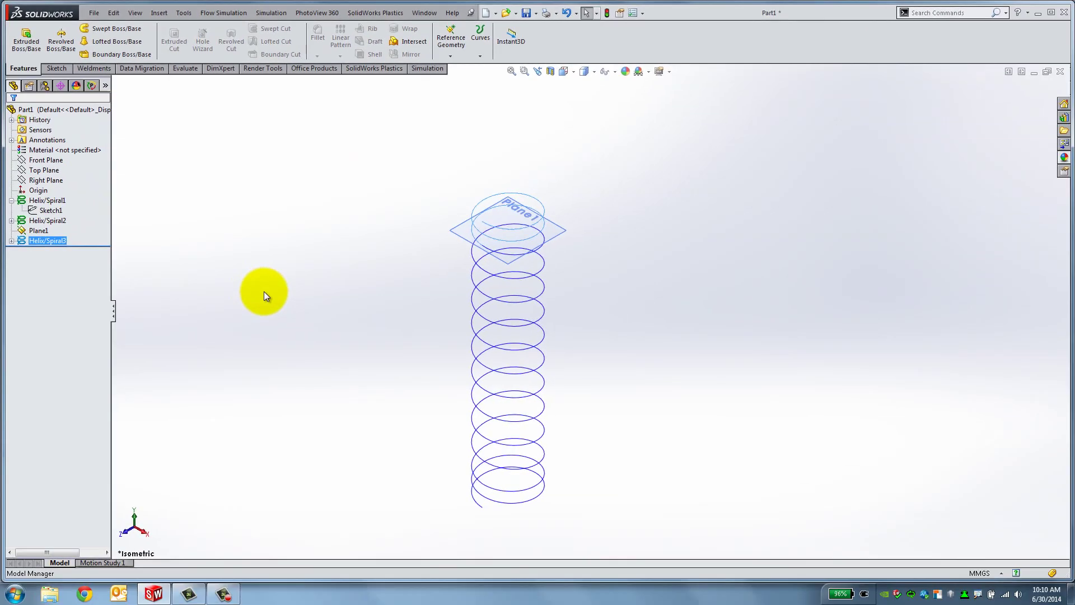
pyautogui.click(346, 383)
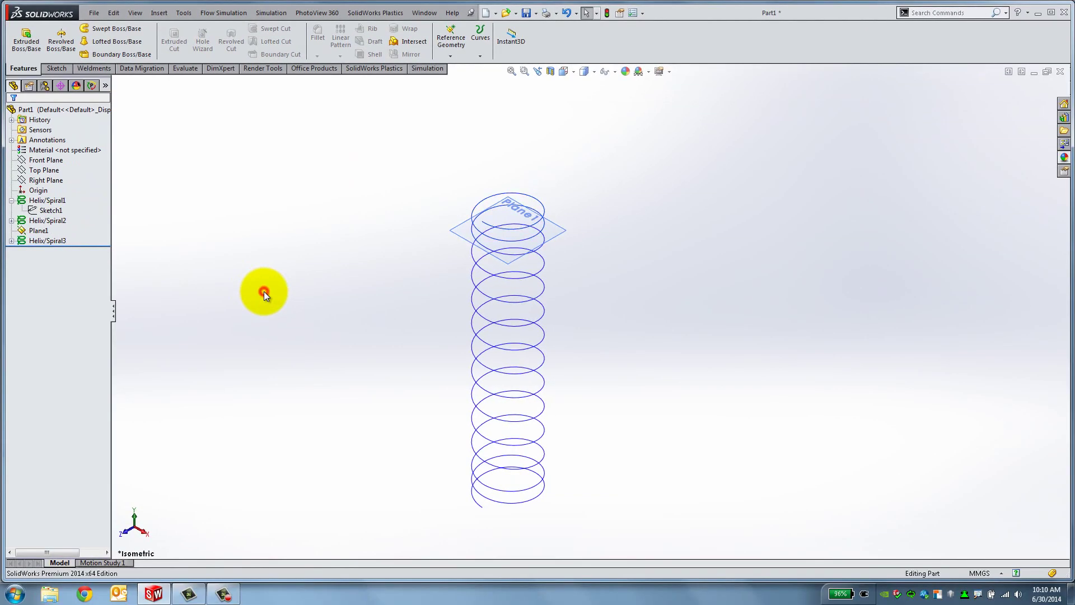
pyautogui.rightClick(36, 230)
pyautogui.click(50, 210)
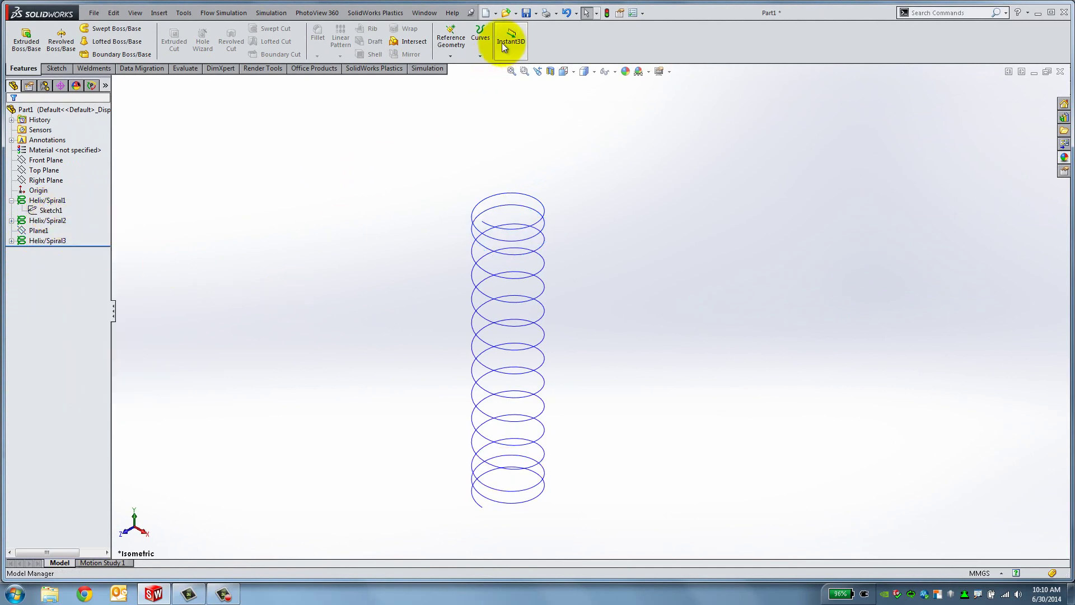
# Combine Helix/Spiral1, Helix/Spiral2 and Helix/Spiral3 into the composite curve CompCurve1
pyautogui.click(481, 35)
pyautogui.click(485, 76)
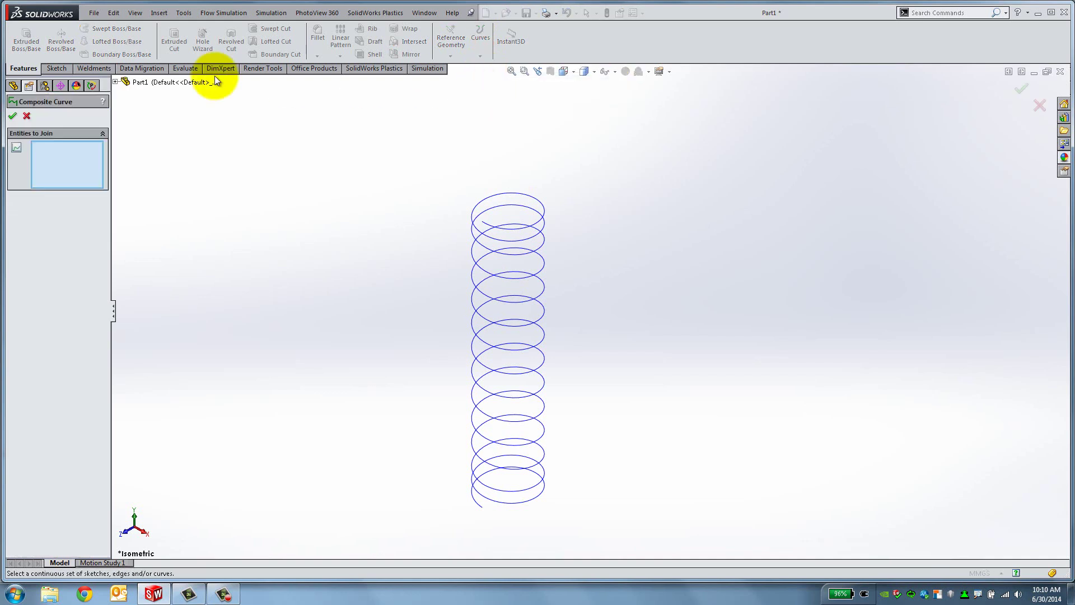
pyautogui.click(115, 82)
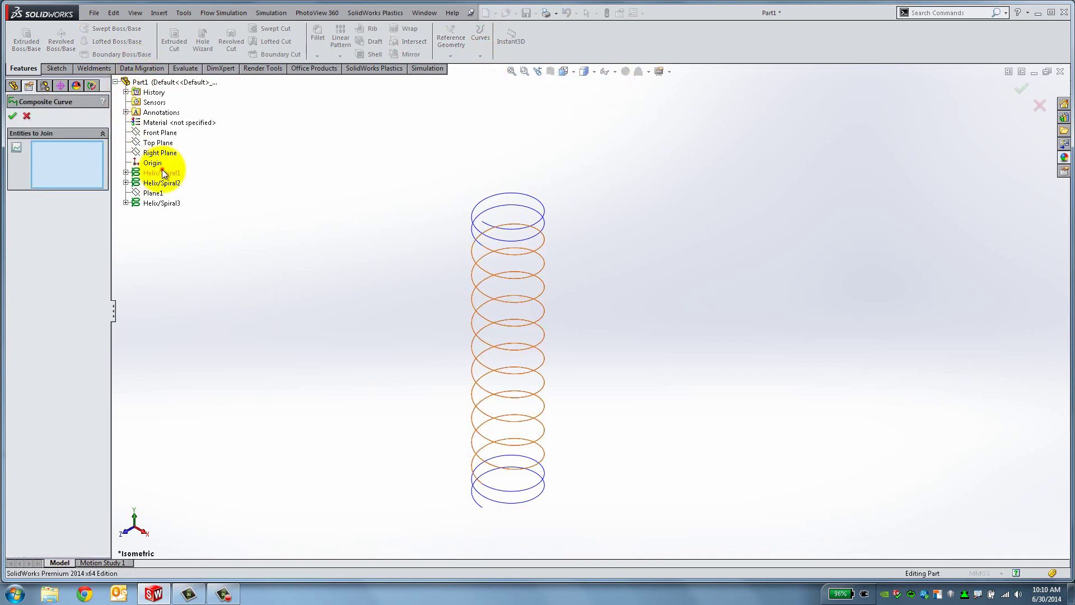
pyautogui.click(162, 170)
pyautogui.click(164, 182)
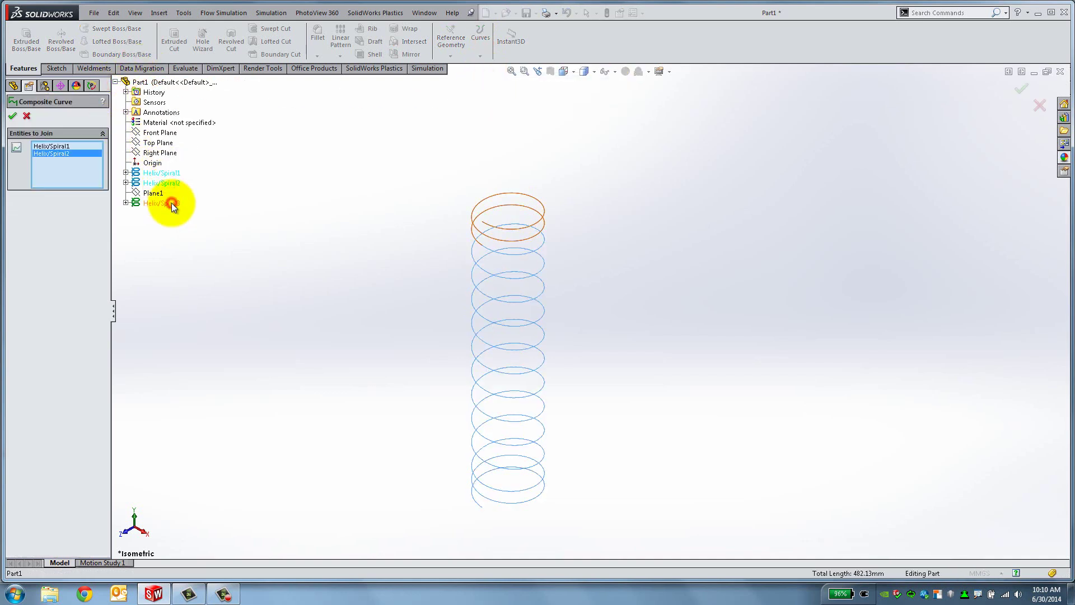
pyautogui.click(141, 204)
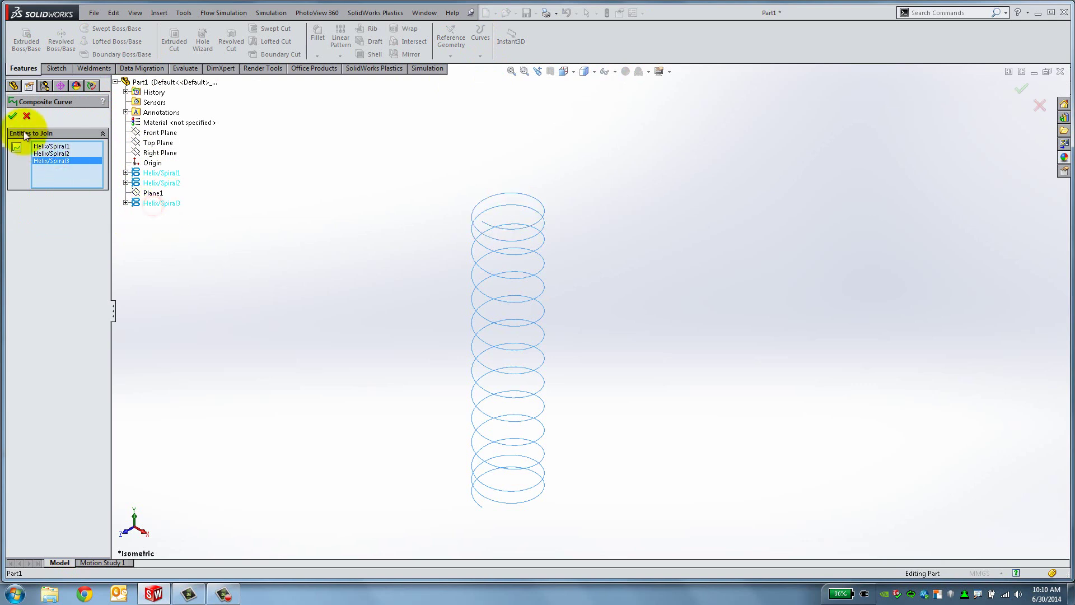
pyautogui.click(13, 117)
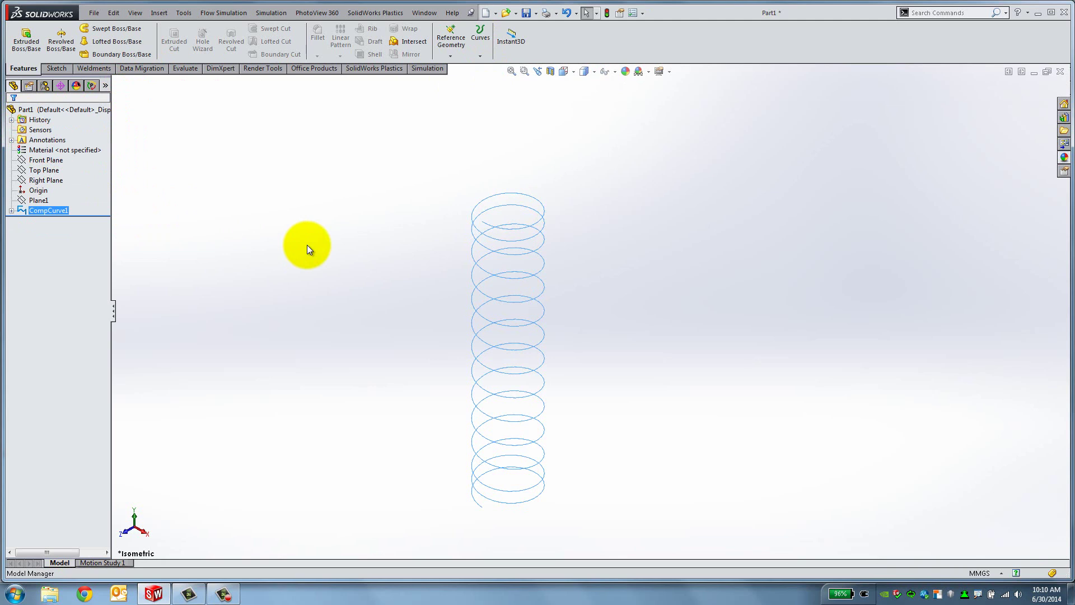
pyautogui.click(307, 244)
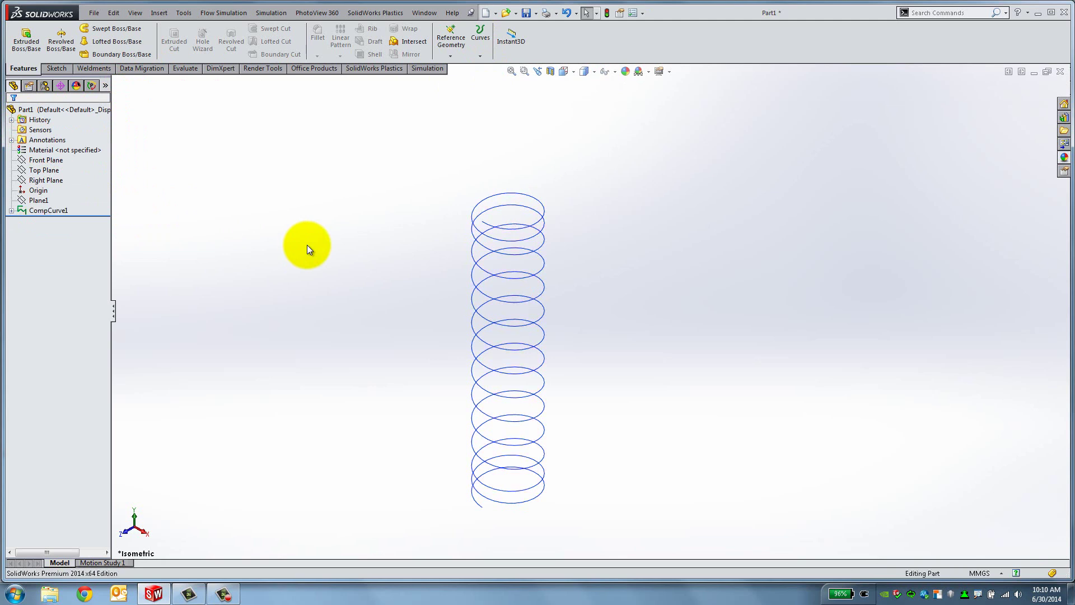
# Create Plane2, coincident with the helix's lower endpoint and perpendicular to the helix
pyautogui.click(450, 45)
pyautogui.click(450, 67)
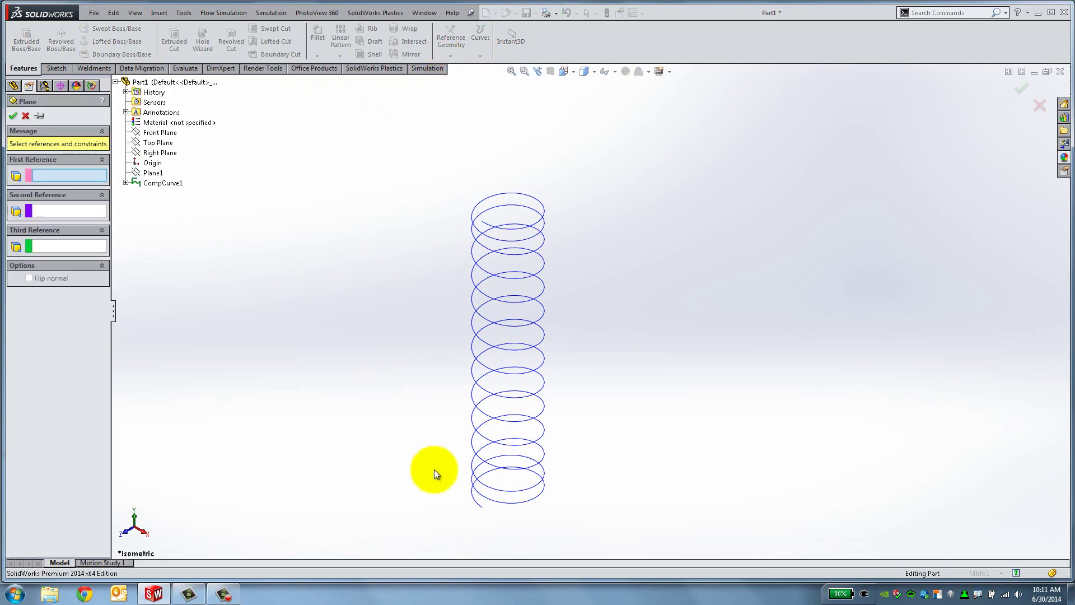
pyautogui.click(483, 510)
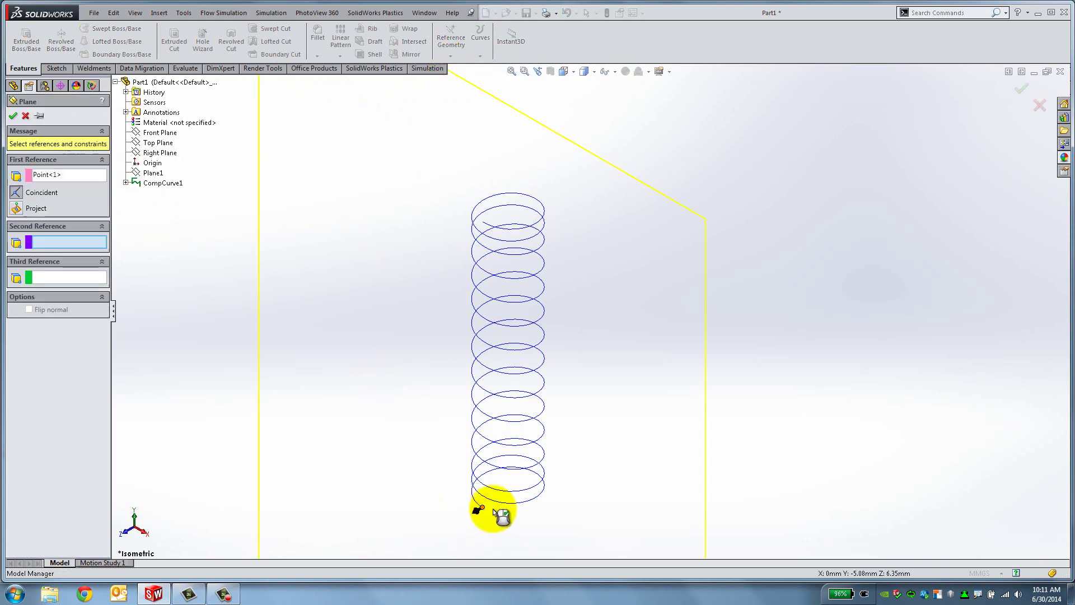
pyautogui.click(509, 509)
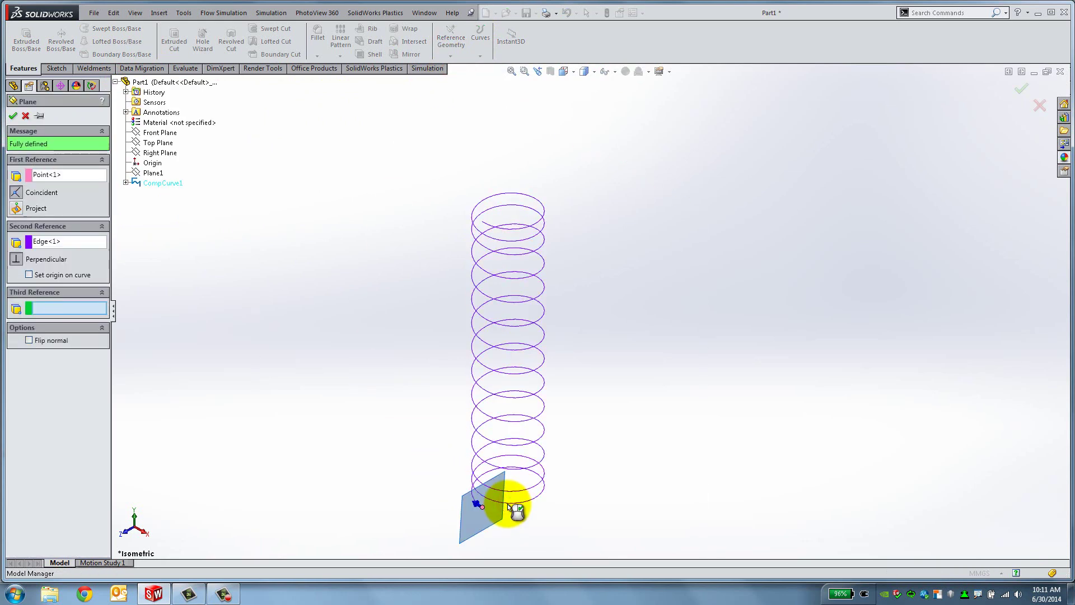
pyautogui.scroll(-5, 508, 512)
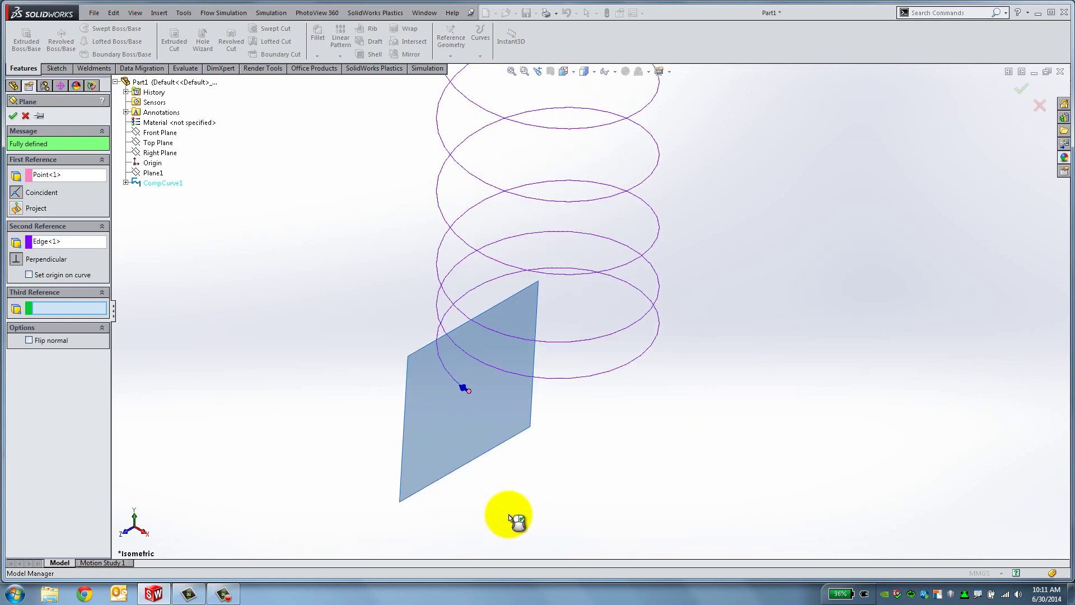
pyautogui.click(13, 116)
# Start a sketch on Plane2 and draw a circle centred at the helix end
pyautogui.rightClick(42, 224)
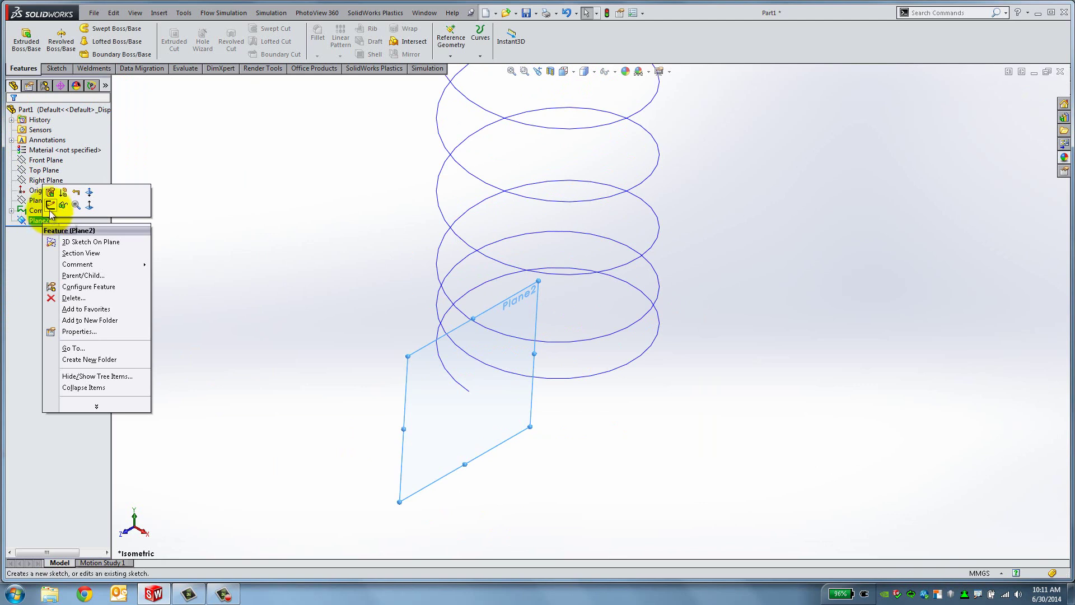
pyautogui.click(52, 212)
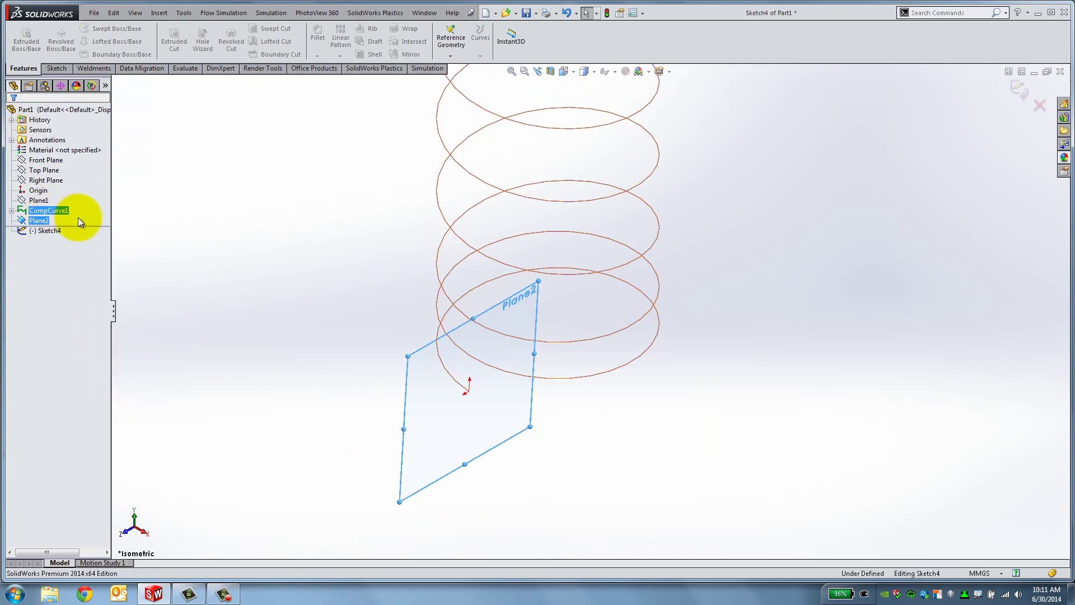
pyautogui.click(98, 28)
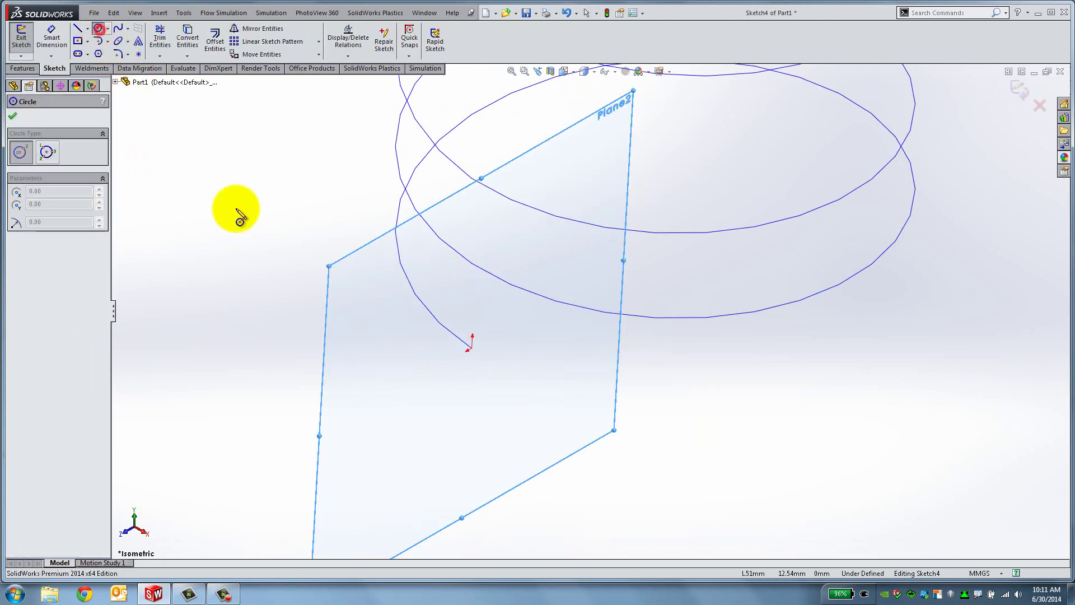
pyautogui.click(470, 347)
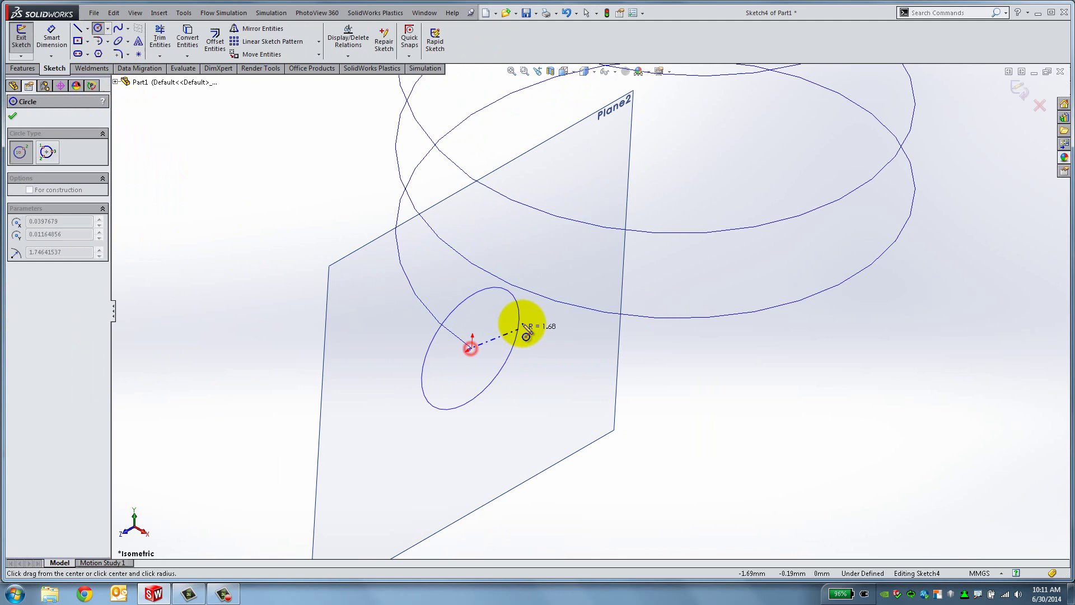
pyautogui.click(443, 289)
pyautogui.click(12, 115)
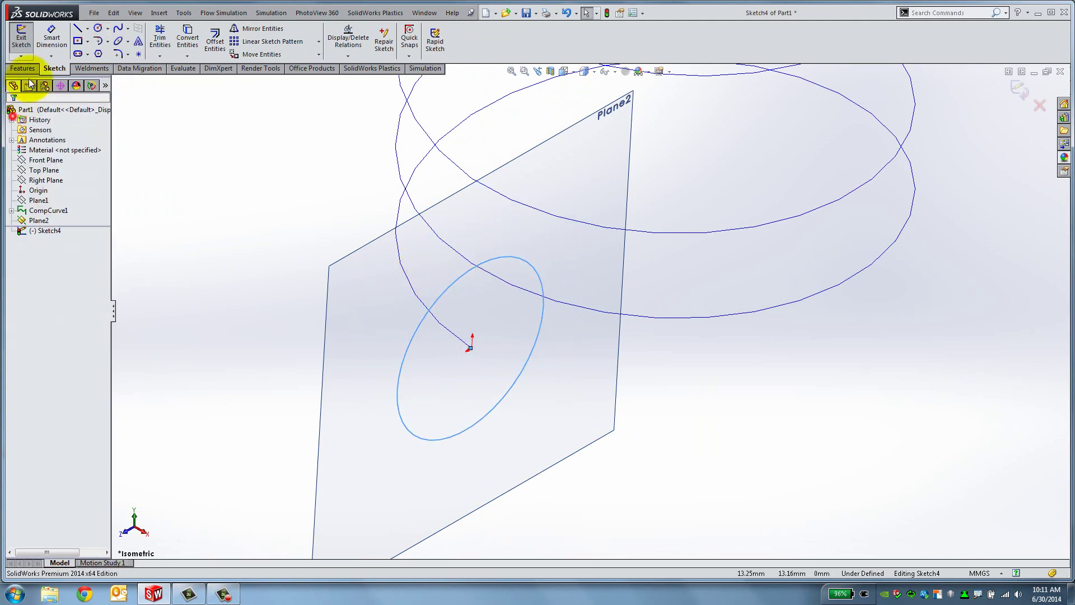
# Dimension the circle's diameter to 2.4 mm
pyautogui.click(42, 49)
pyautogui.click(398, 380)
pyautogui.click(357, 395)
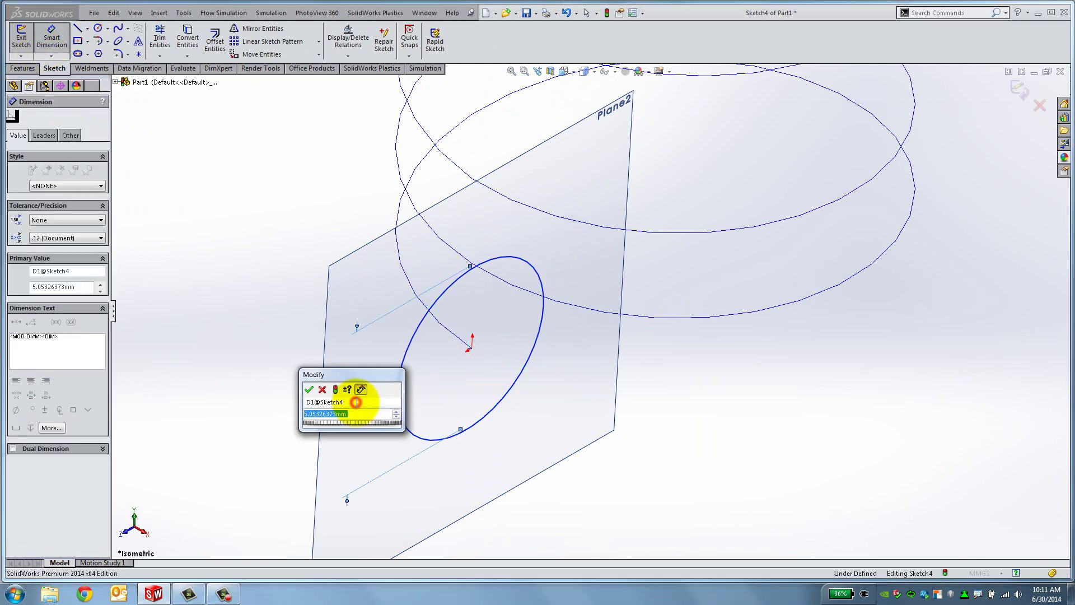
pyautogui.write('2.4')
pyautogui.press('Return')
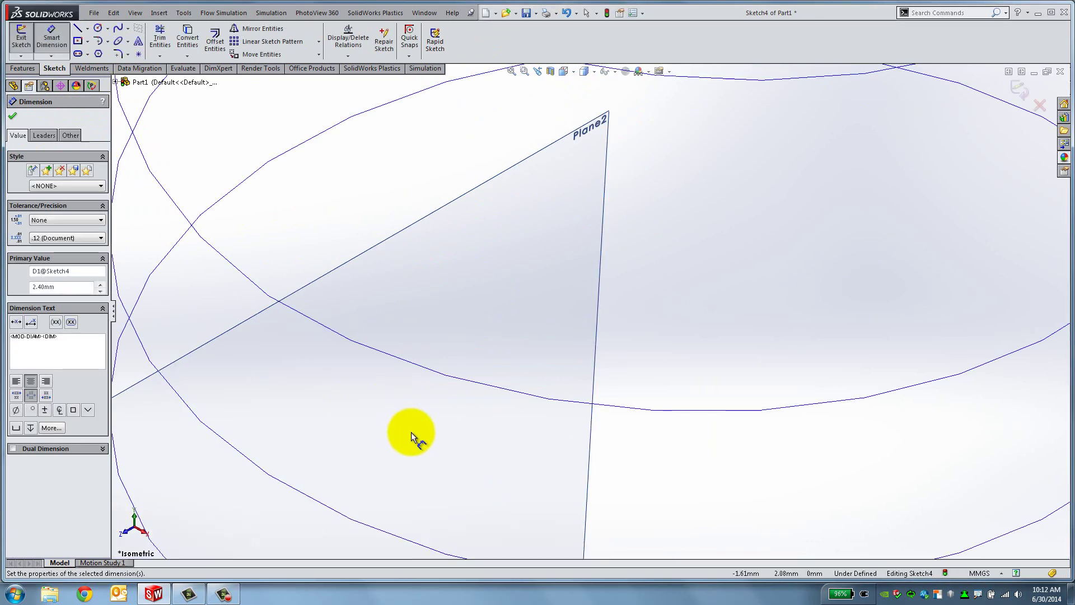
pyautogui.scroll(5, 411, 432)
# Add a Pierce relation between the circle's centre and the helix, then exit the sketch
pyautogui.click(14, 116)
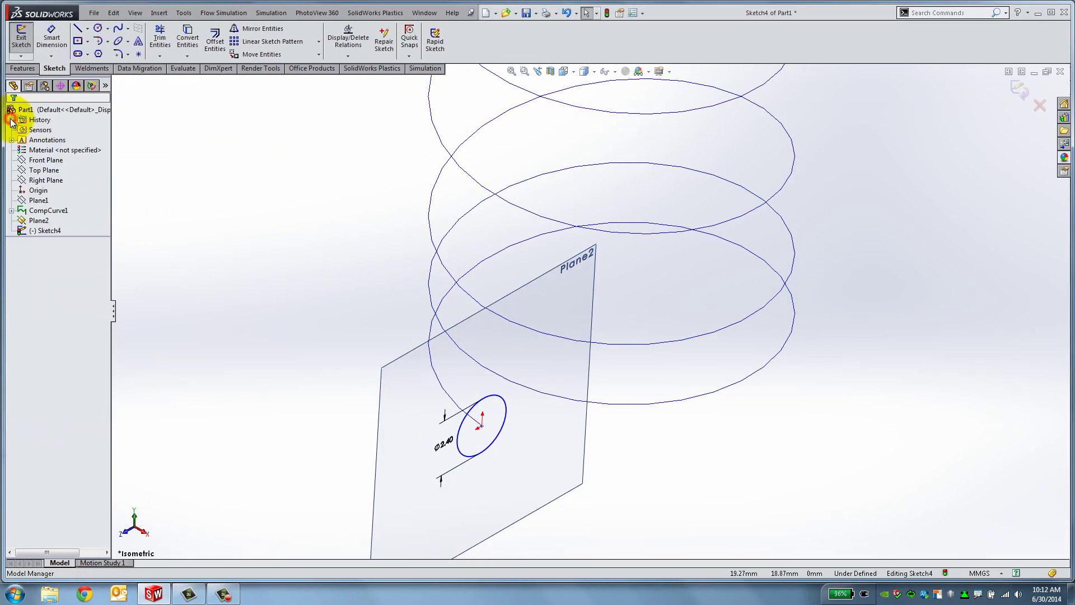
pyautogui.moveTo(483, 428); pyautogui.dragTo(492, 425)
pyautogui.scroll(-5, 492, 431)
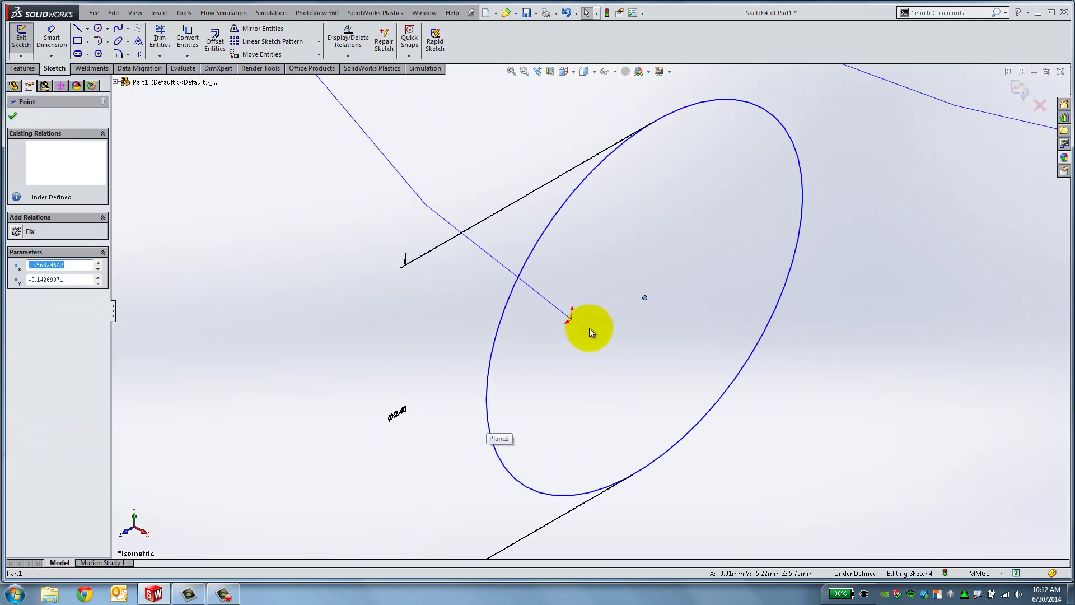
pyautogui.click(644, 299)
pyautogui.keyDown('ctrl'); pyautogui.click(556, 309); pyautogui.keyUp('ctrl')
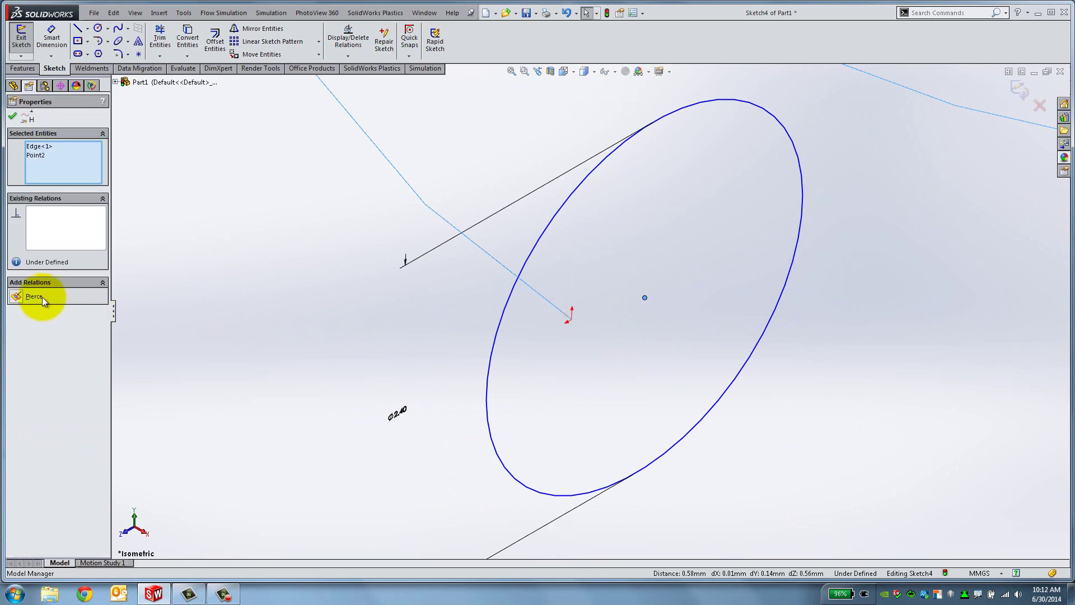
pyautogui.click(21, 297)
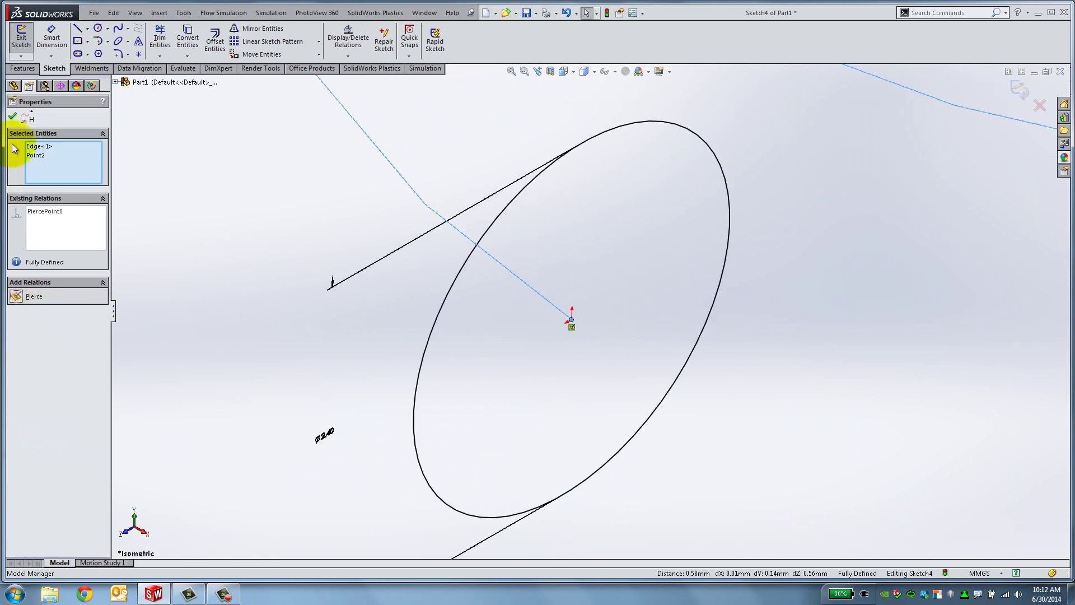
pyautogui.click(12, 116)
pyautogui.click(21, 40)
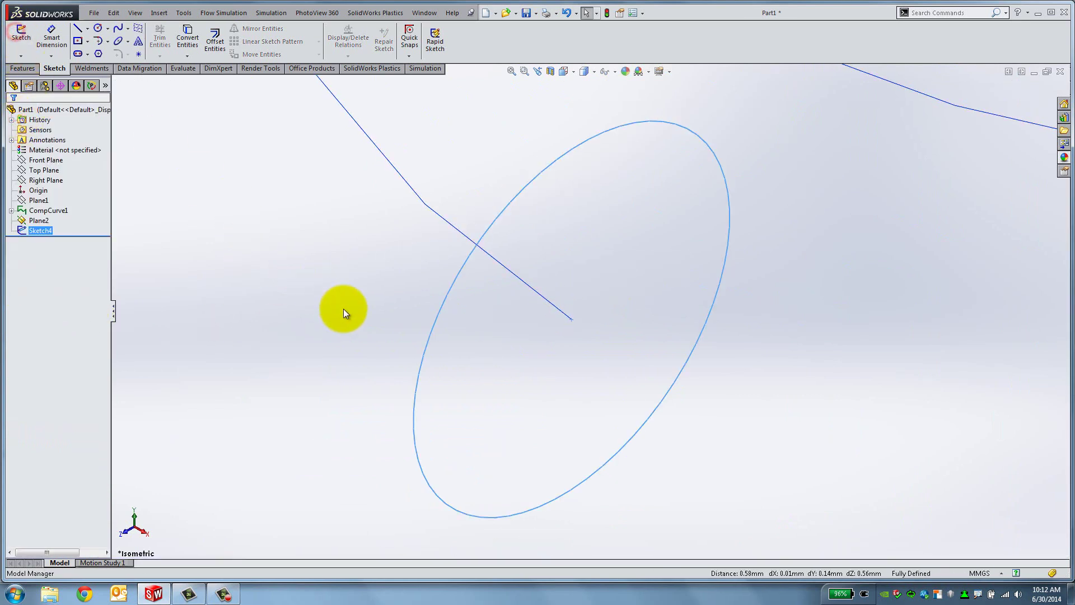
# Hide the reference plane Plane2
pyautogui.scroll(5, 364, 327)
pyautogui.scroll(3, 365, 327)
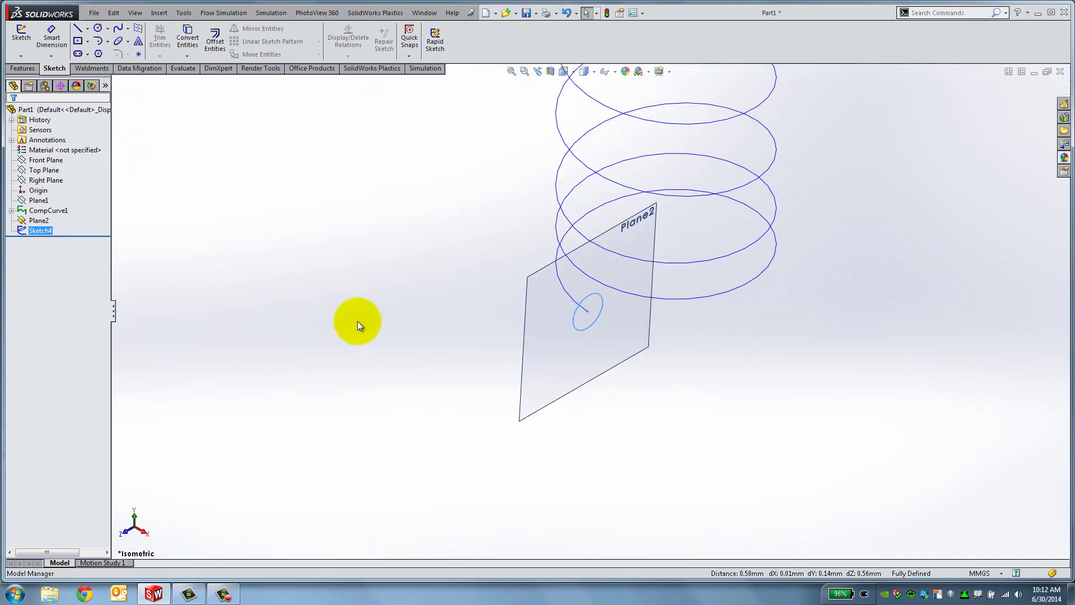
pyautogui.rightClick(35, 221)
pyautogui.click(54, 203)
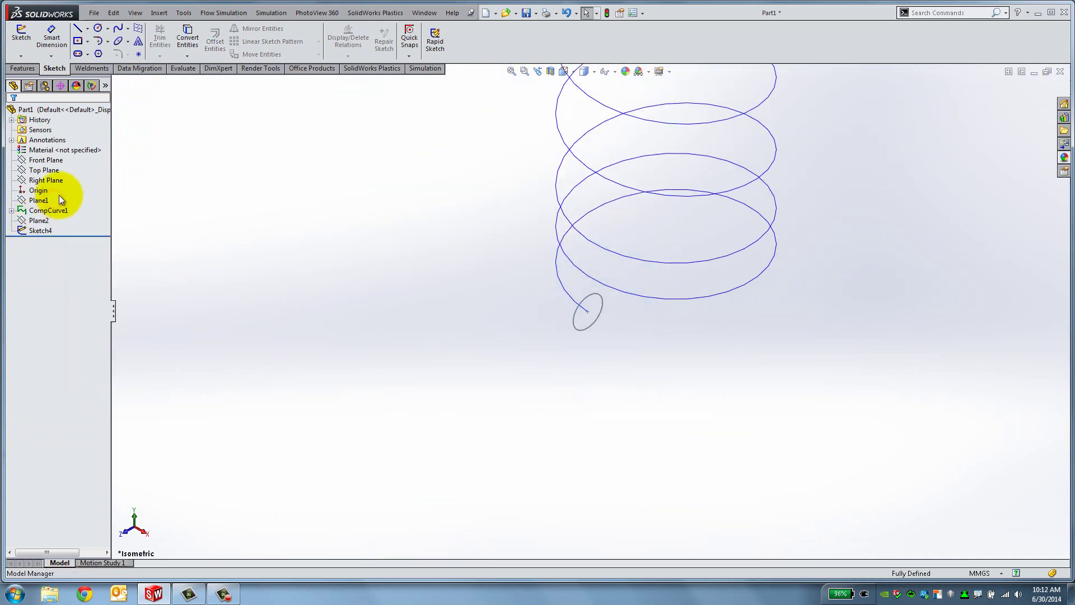
# Sweep the Sketch4 circle along CompCurve1 to create Sweep1, the solid spring
pyautogui.click(23, 68)
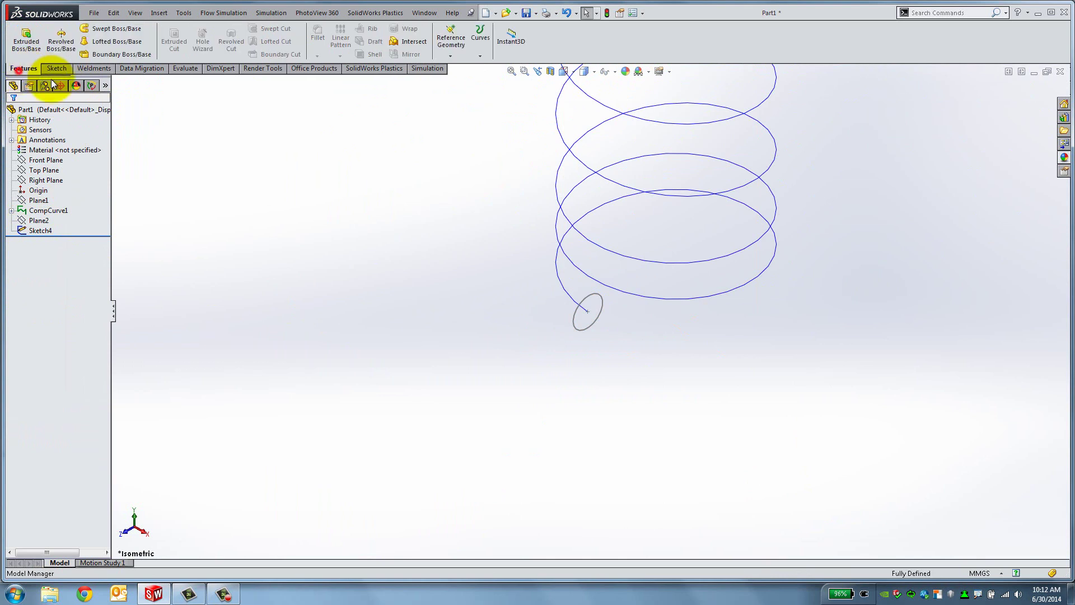
pyautogui.click(128, 30)
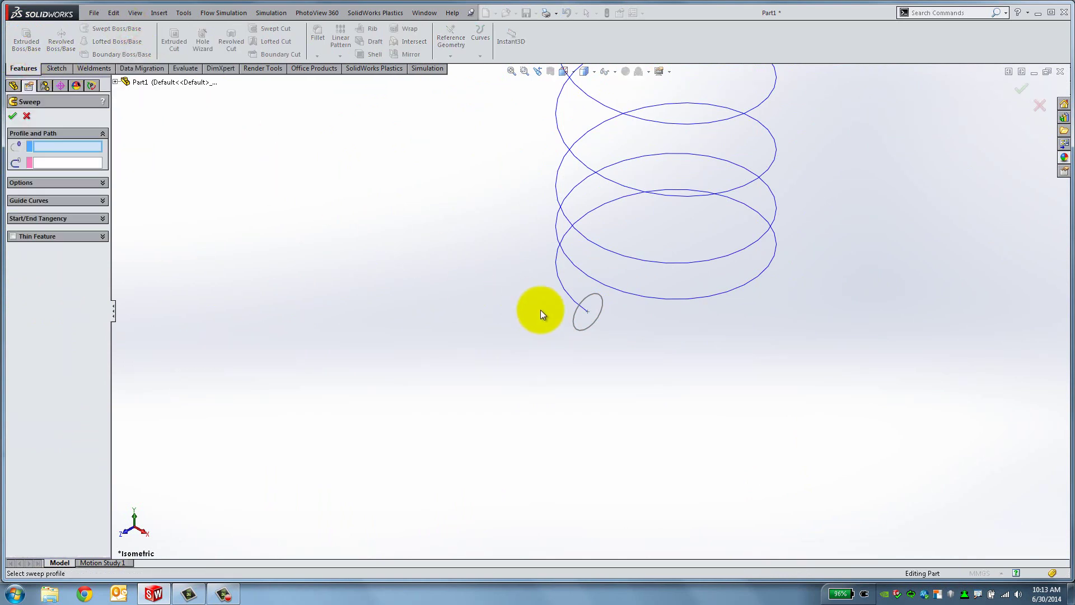
pyautogui.click(573, 325)
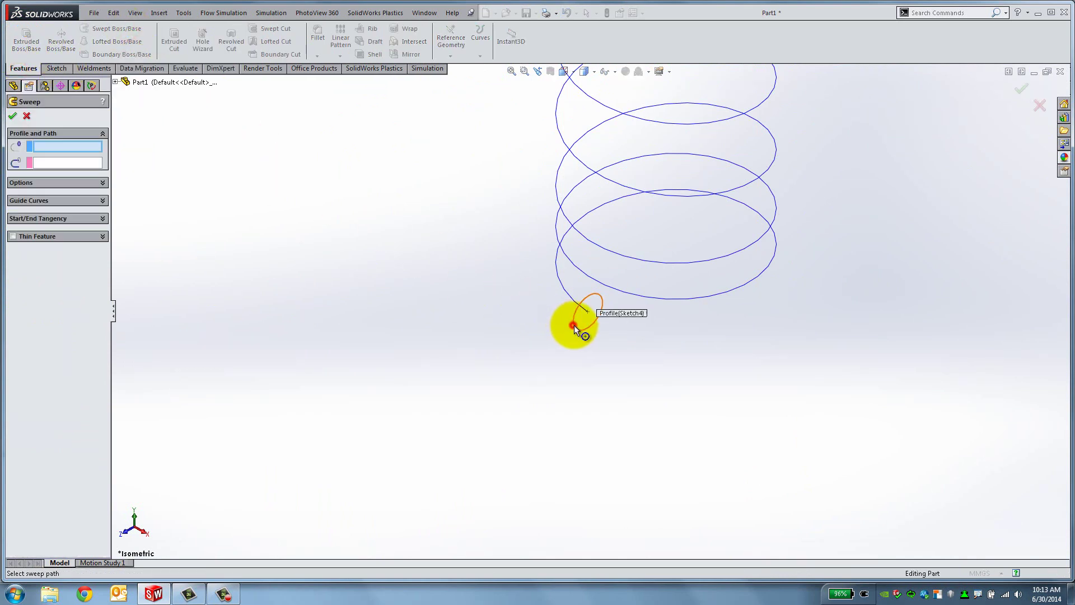
pyautogui.click(566, 296)
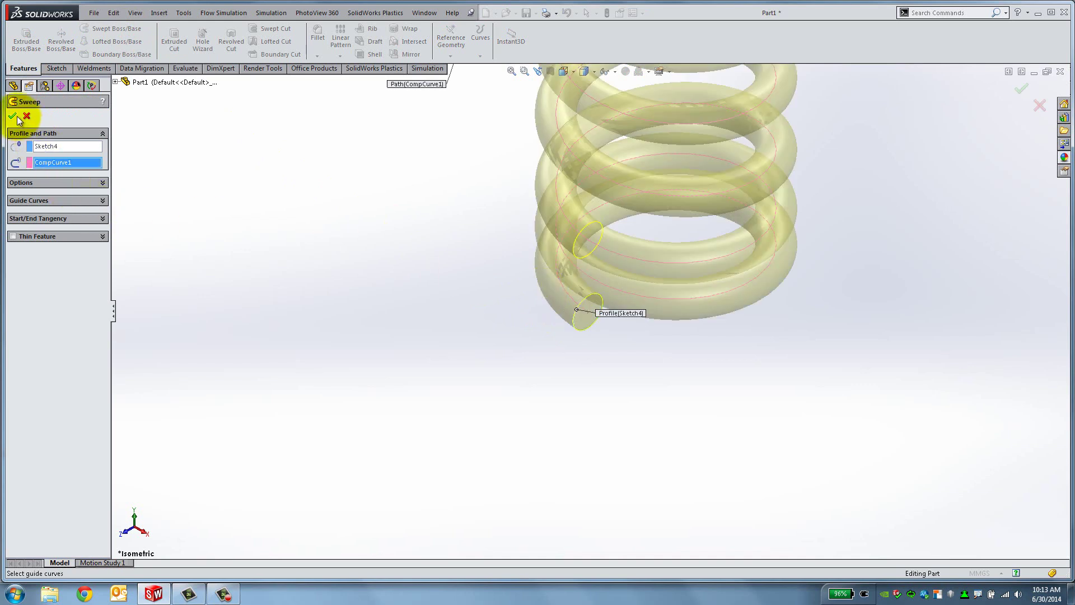
pyautogui.click(12, 116)
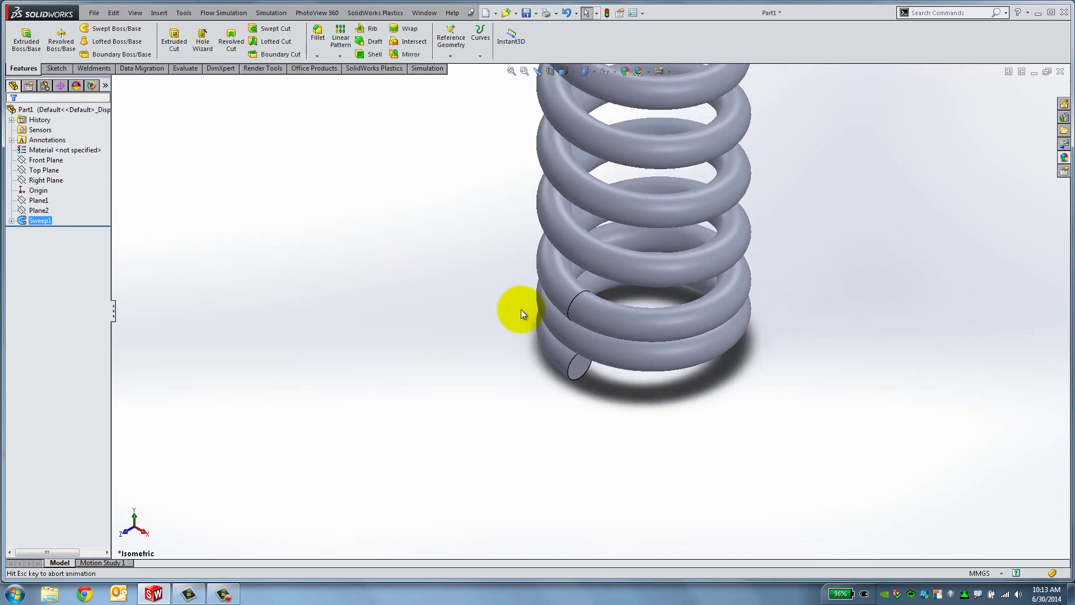